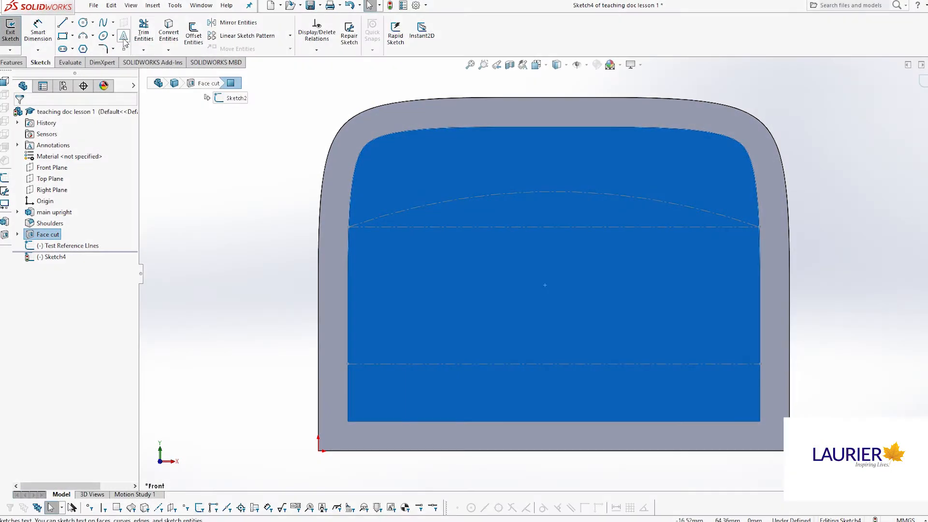
# - Add sketch text with a person's first name on the recessed face and move it to the face's upper-left area
pyautogui.click(124, 40)
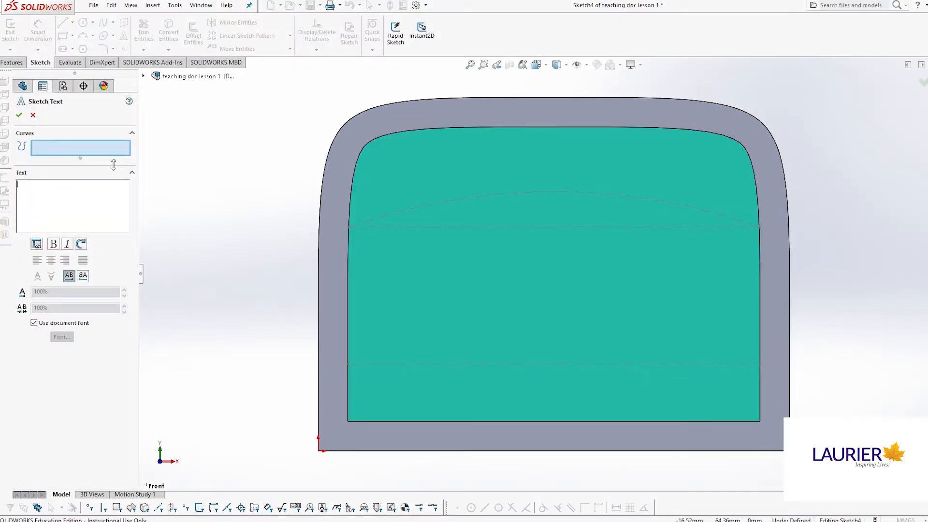
pyautogui.click(31, 191)
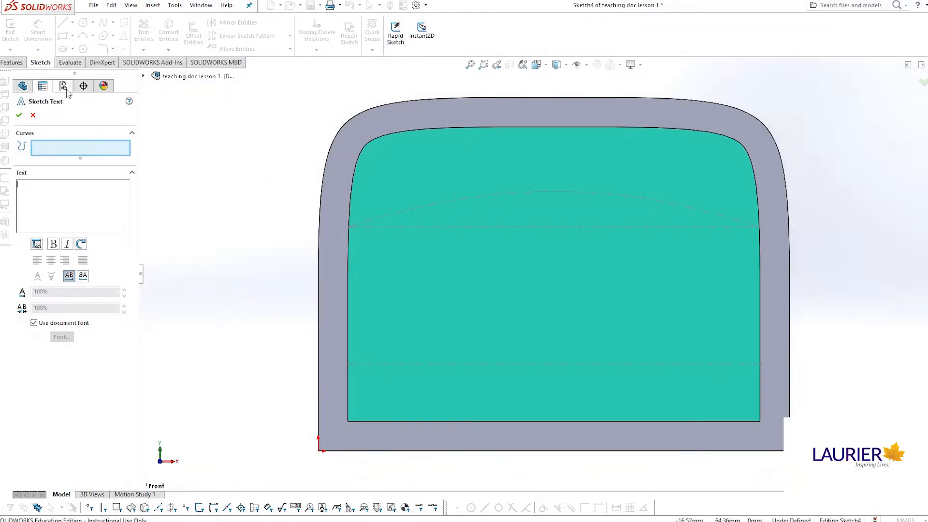
pyautogui.write('Tom')
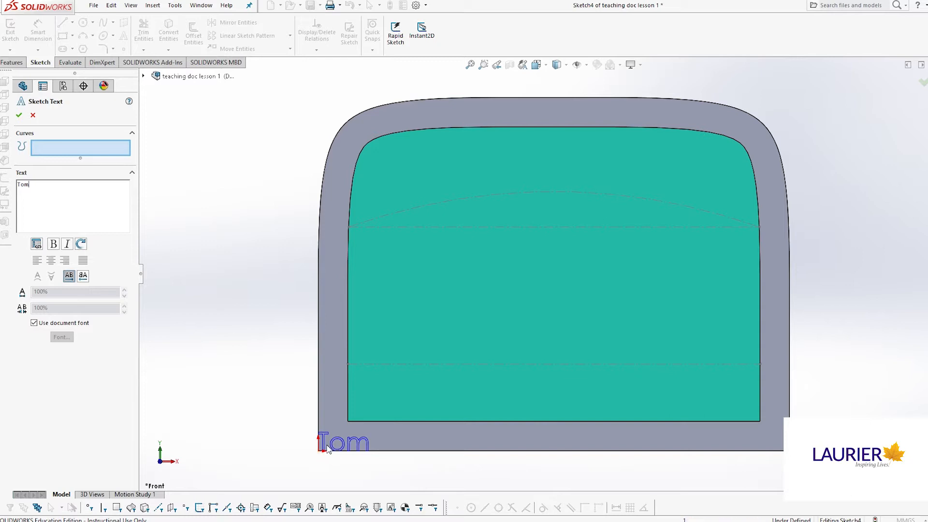
pyautogui.moveTo(326, 449); pyautogui.dragTo(458, 338)
pyautogui.moveTo(488, 293)
pyautogui.mouseDown()
pyautogui.moveTo(515, 219)
pyautogui.moveTo(472, 161)
pyautogui.moveTo(429, 183)
pyautogui.moveTo(580, 174)
pyautogui.moveTo(569, 249)
pyautogui.moveTo(495, 311)
pyautogui.moveTo(442, 309)
pyautogui.moveTo(441, 261)
pyautogui.moveTo(536, 261)
pyautogui.moveTo(506, 291)
pyautogui.moveTo(466, 300)
pyautogui.moveTo(448, 278)
pyautogui.moveTo(414, 268)
pyautogui.mouseUp()
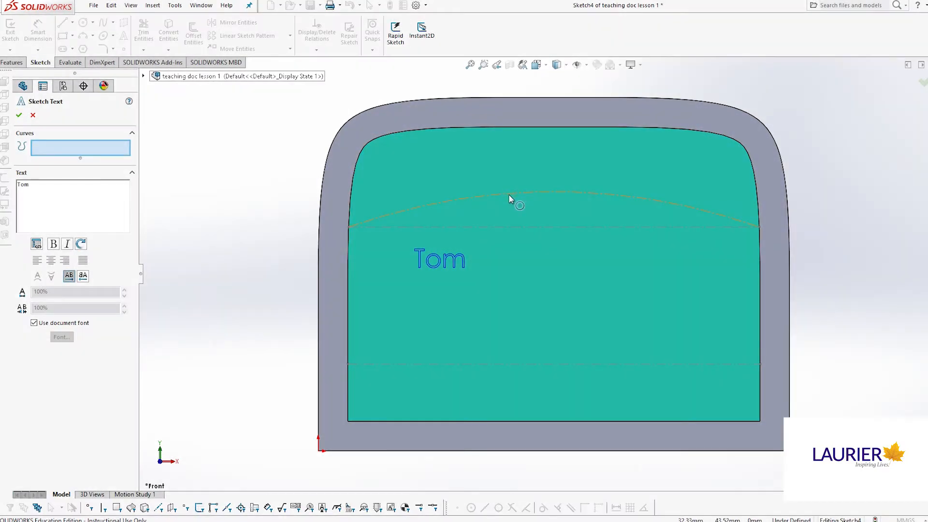
# - Attach the sketch text to the arc in the Test Reference Lines sketch and center-align it along the curve
pyautogui.click(510, 195)
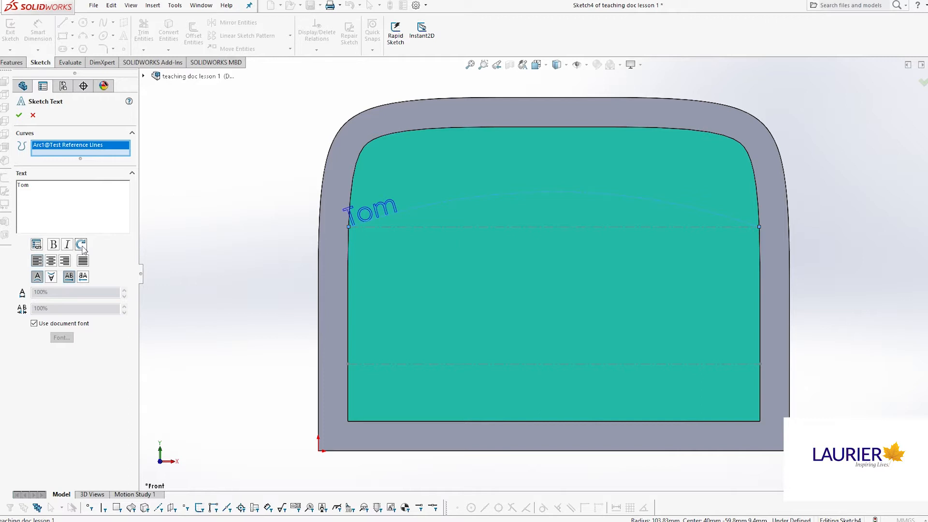
pyautogui.moveTo(49, 196); pyautogui.dragTo(22, 200)
pyautogui.click(87, 214)
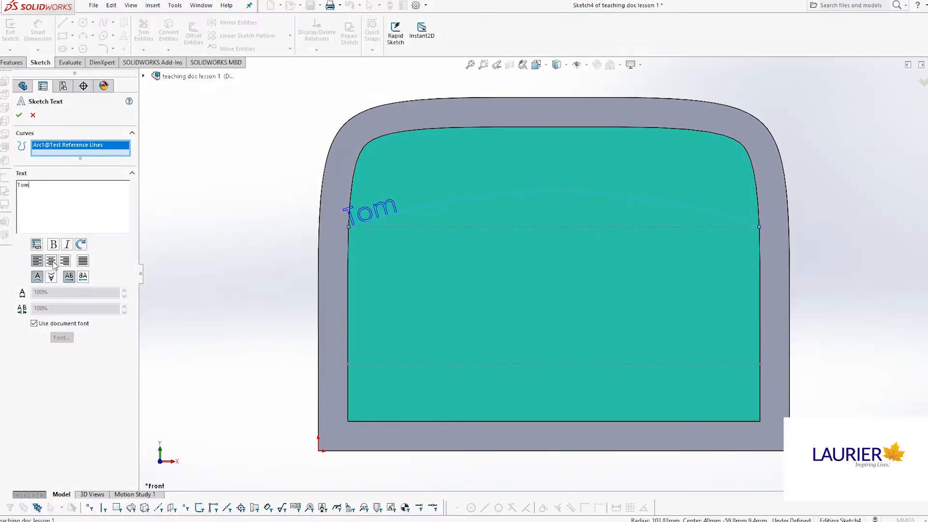
pyautogui.click(51, 261)
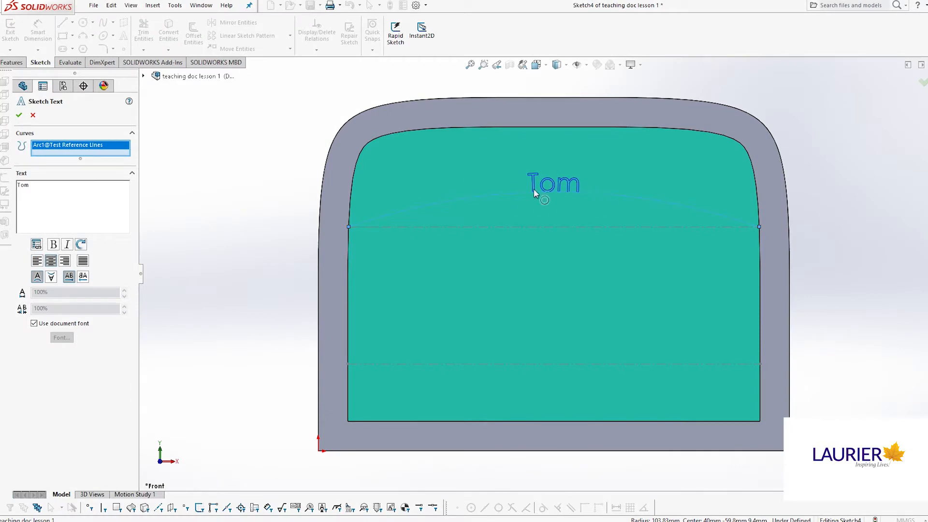
# - Try the vertical and horizontal flips on the sketch text, restoring the original orientation after each one
pyautogui.click(52, 277)
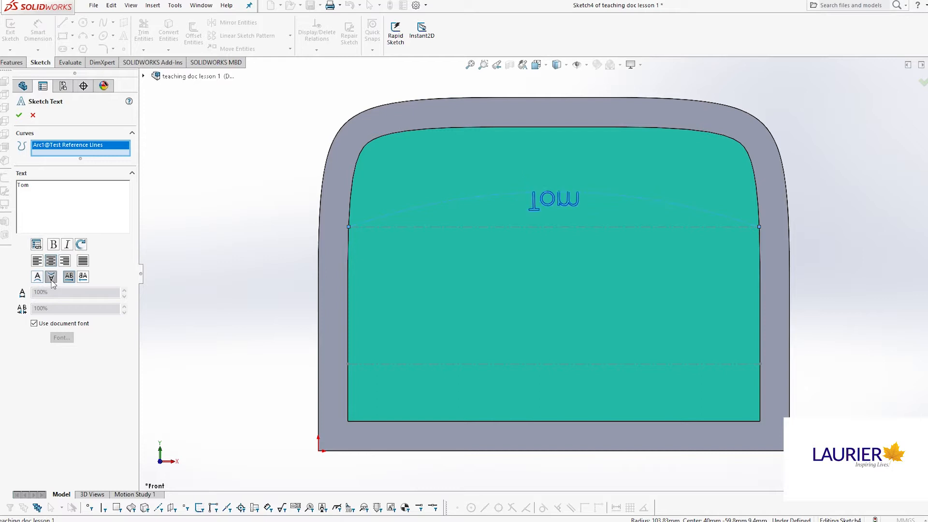
pyautogui.click(37, 277)
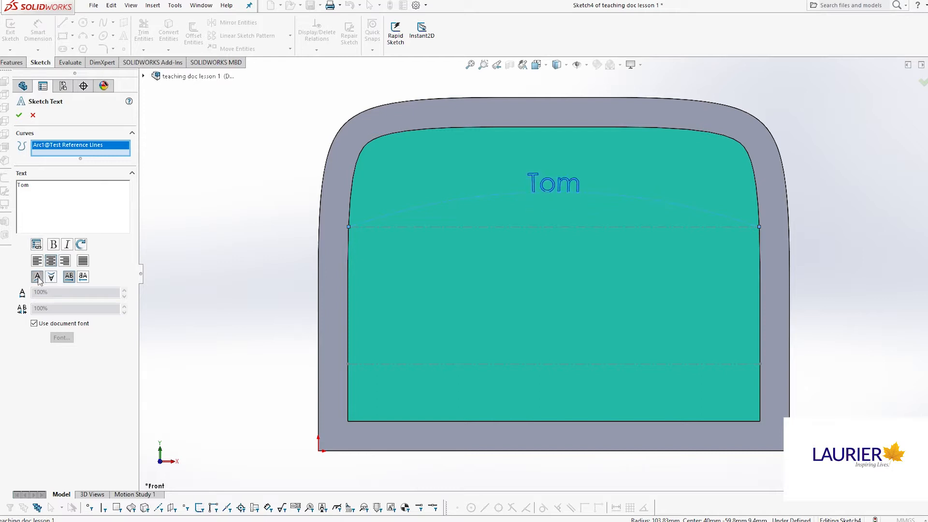
pyautogui.click(83, 277)
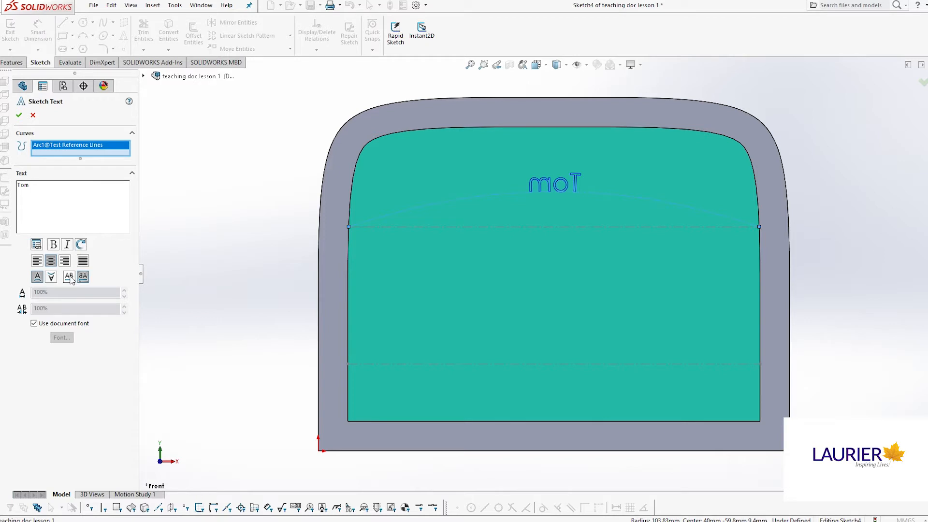
pyautogui.click(69, 277)
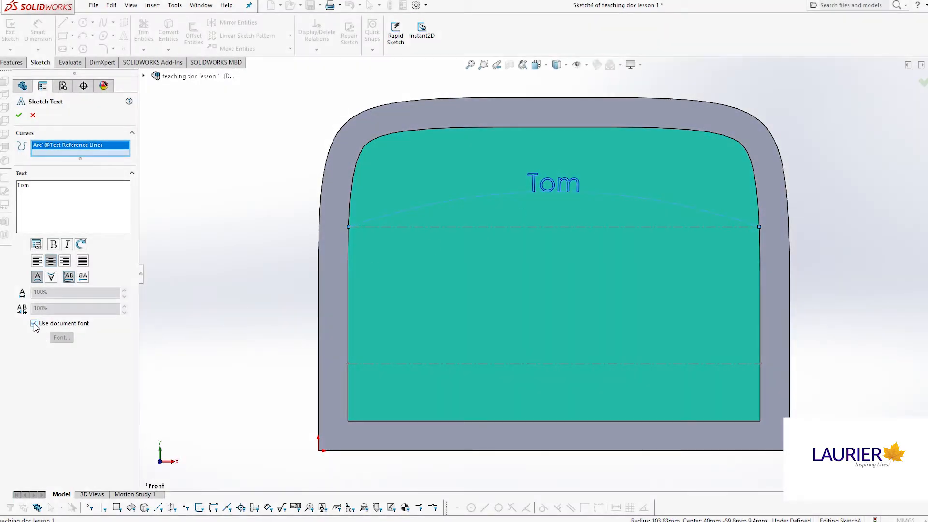
# - Turn off the use of the document font for the sketch text
pyautogui.click(34, 324)
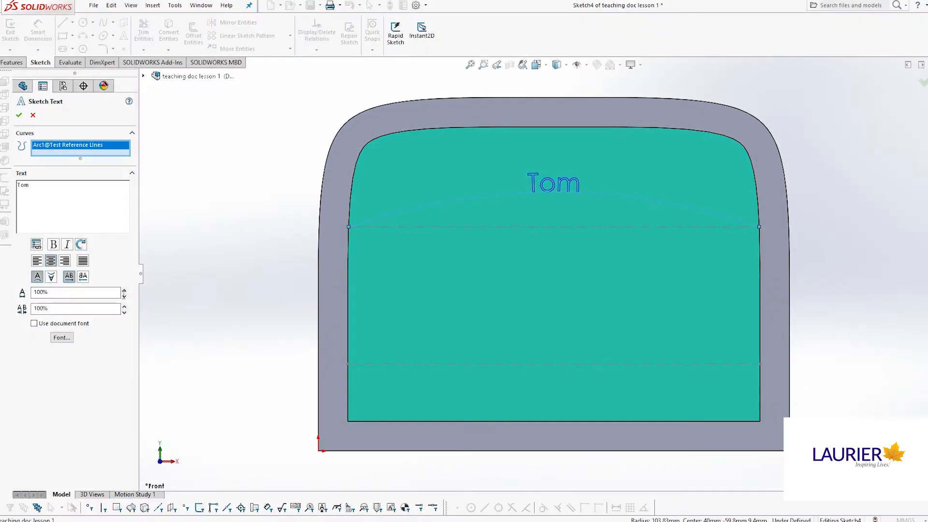
# - Try larger width factor and letter spacing values for the sketch text, returning each to 100%
pyautogui.click(125, 291)
pyautogui.click(124, 291)
pyautogui.click(125, 291)
pyautogui.click(125, 291)
pyautogui.click(124, 291)
pyautogui.click(125, 292)
pyautogui.click(125, 297)
pyautogui.click(125, 297)
pyautogui.click(125, 296)
pyautogui.click(125, 296)
pyautogui.click(124, 296)
pyautogui.click(124, 296)
pyautogui.click(125, 306)
pyautogui.click(124, 306)
pyautogui.click(124, 306)
pyautogui.click(124, 306)
pyautogui.click(124, 306)
pyautogui.click(124, 306)
pyautogui.click(125, 306)
pyautogui.click(125, 306)
pyautogui.click(124, 306)
pyautogui.click(124, 313)
pyautogui.click(124, 313)
pyautogui.click(124, 312)
pyautogui.click(124, 312)
pyautogui.click(125, 312)
pyautogui.click(125, 312)
pyautogui.click(124, 312)
pyautogui.click(124, 312)
pyautogui.click(124, 313)
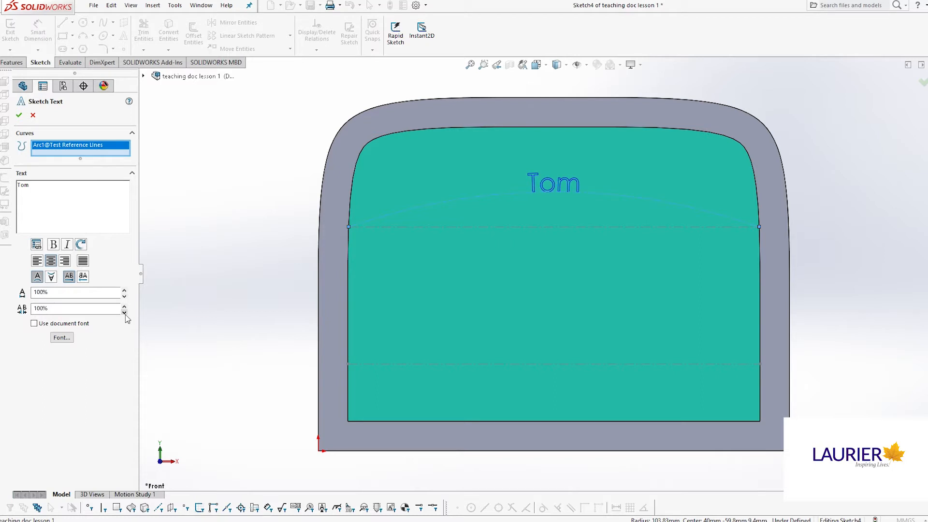
# - Set the sketch text's height to 15 mm and its font to Adobe Gothic Std, style B, and accept the text
pyautogui.click(62, 337)
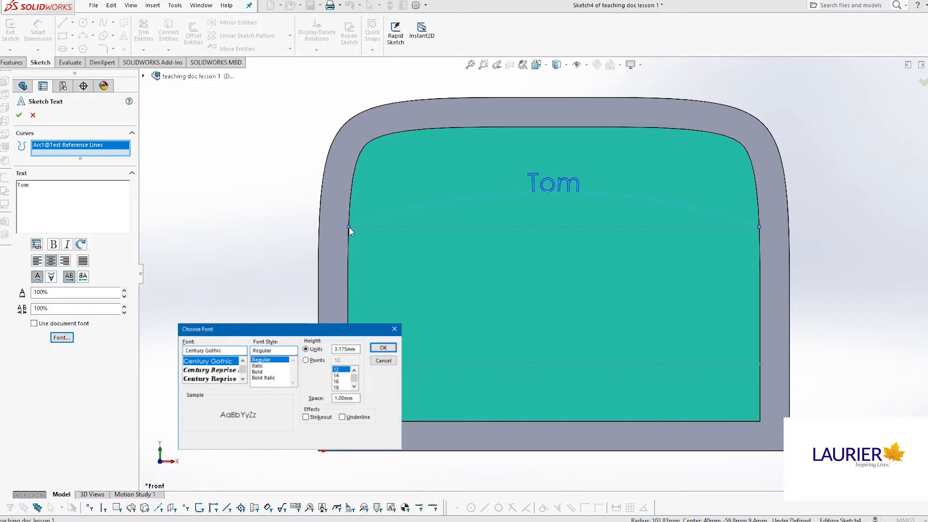
pyautogui.write('15')
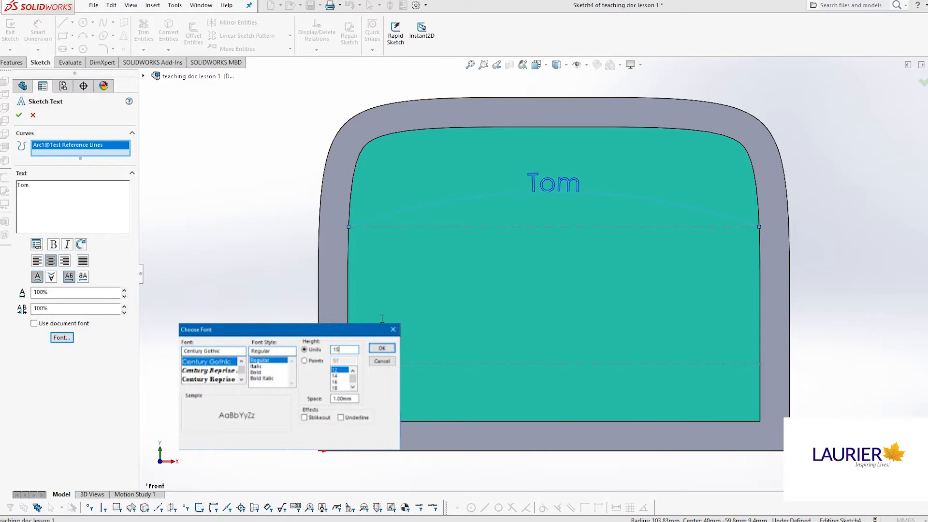
pyautogui.press('Return')
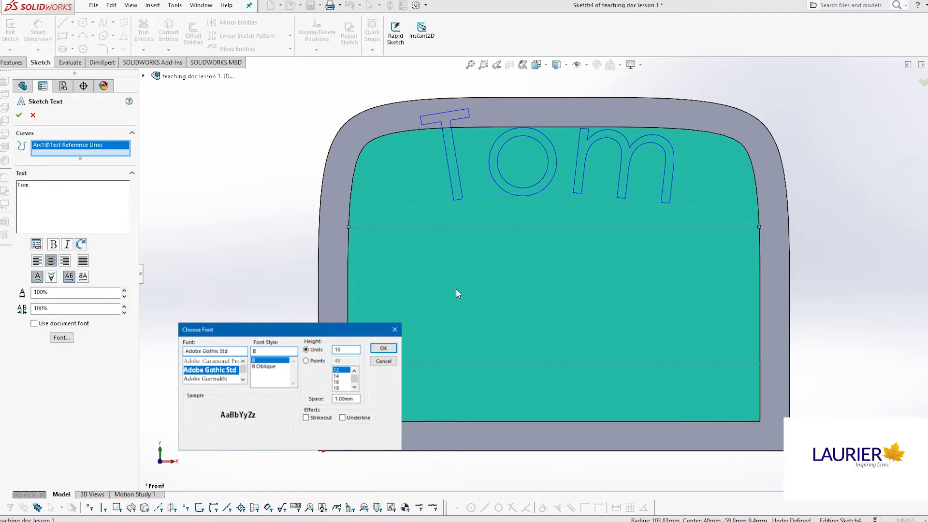
pyautogui.press('Return')
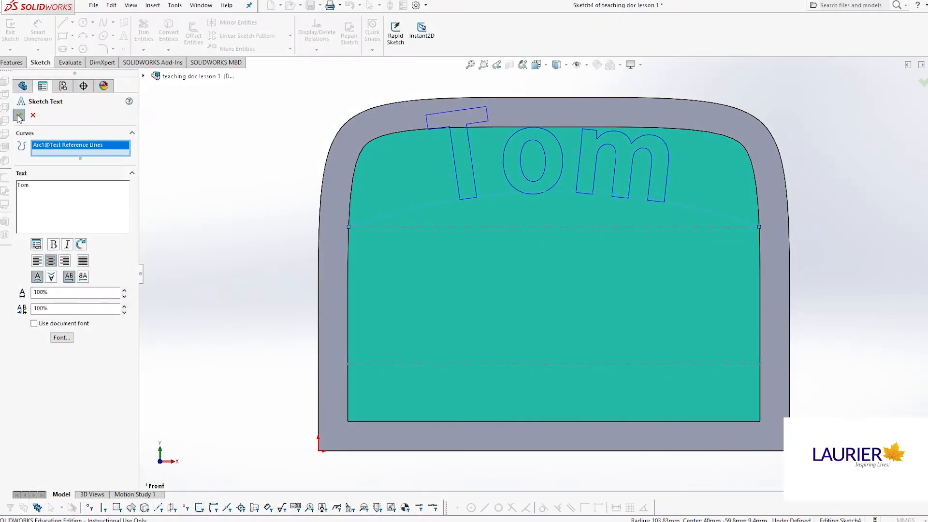
pyautogui.click(19, 115)
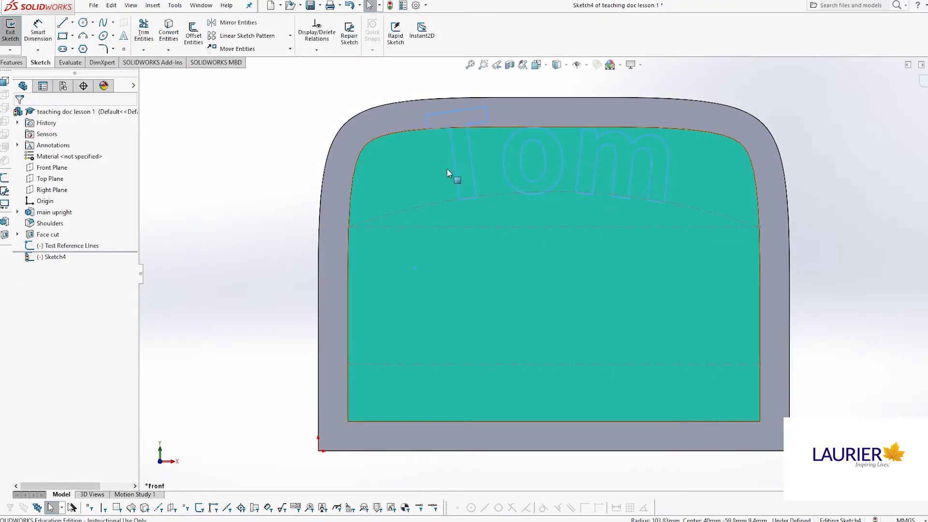
# - Examine the context commands for the sketch text, including Dissolve Sketch Text, without applying any
pyautogui.click(410, 202)
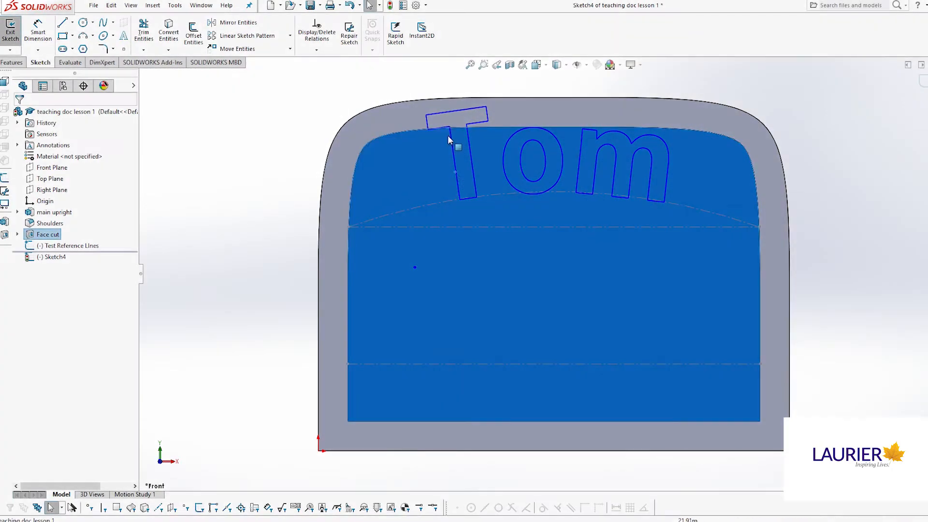
pyautogui.press('Escape')
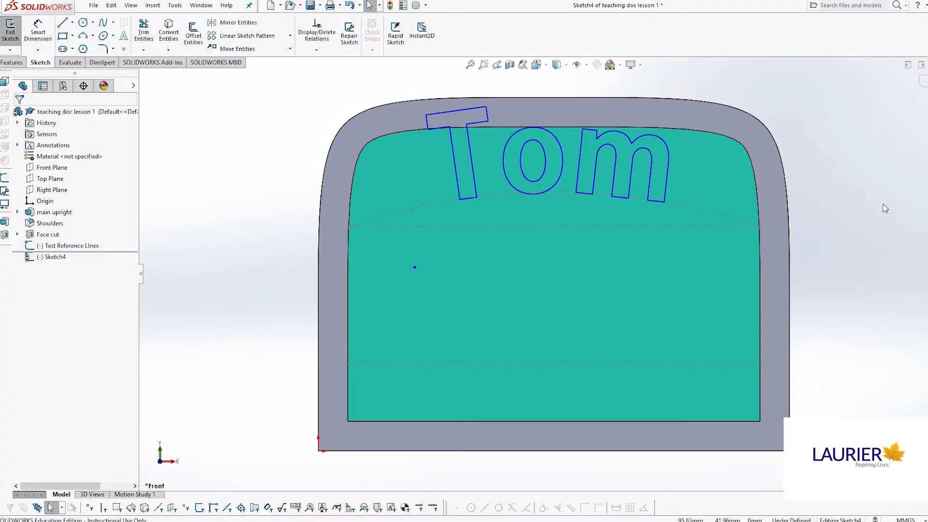
pyautogui.click(668, 166)
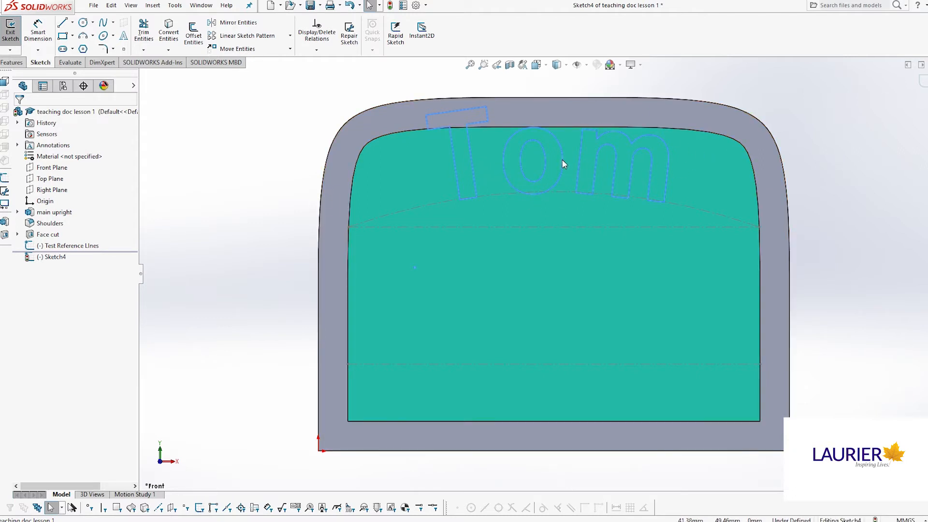
pyautogui.rightClick(628, 151)
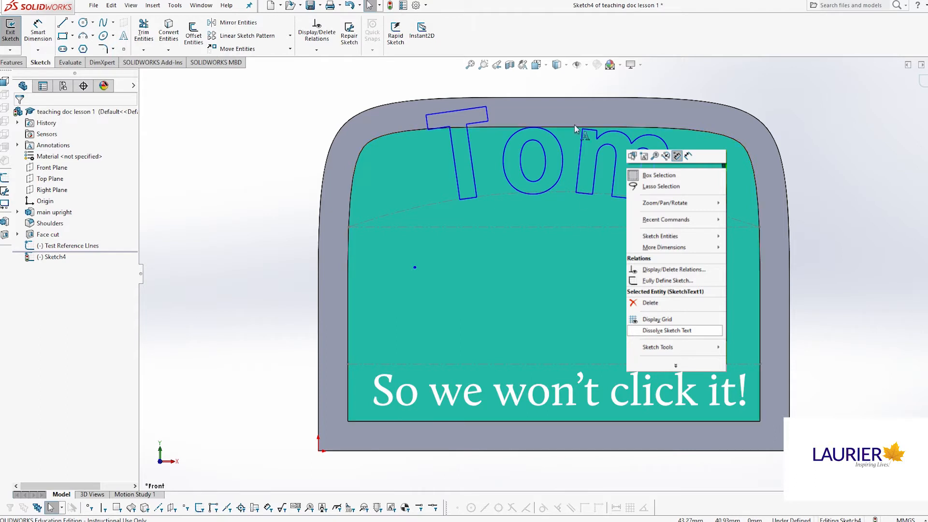
pyautogui.click(453, 154)
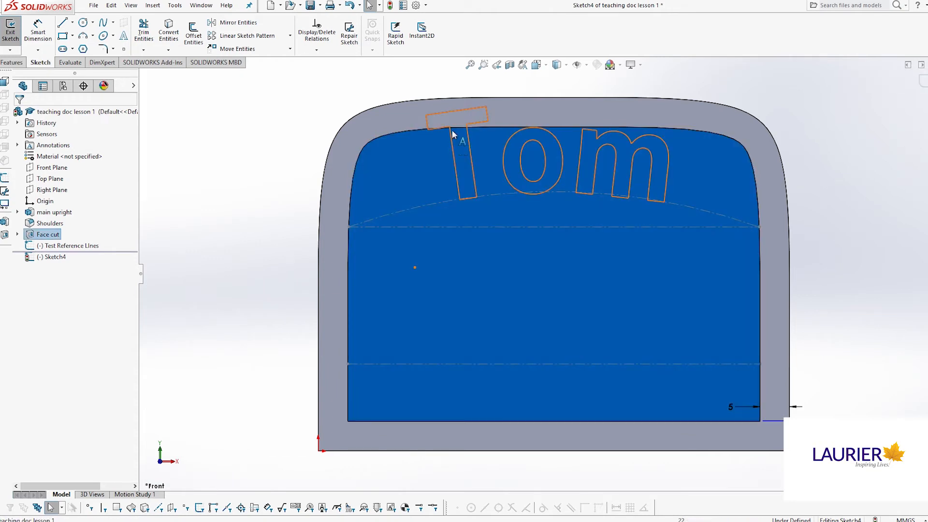
# - Reopen the sketch text's settings for review and close them without changes
pyautogui.moveTo(459, 113); pyautogui.dragTo(469, 113)
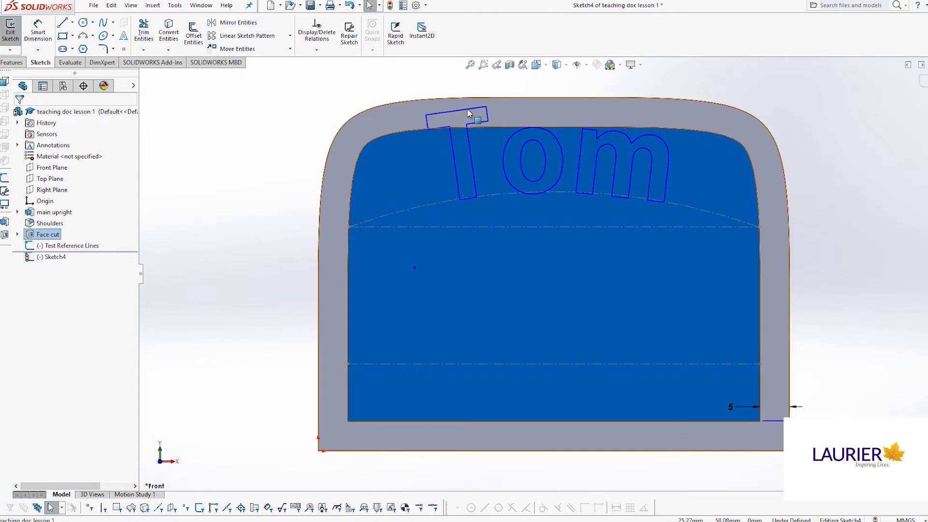
pyautogui.doubleClick(481, 109)
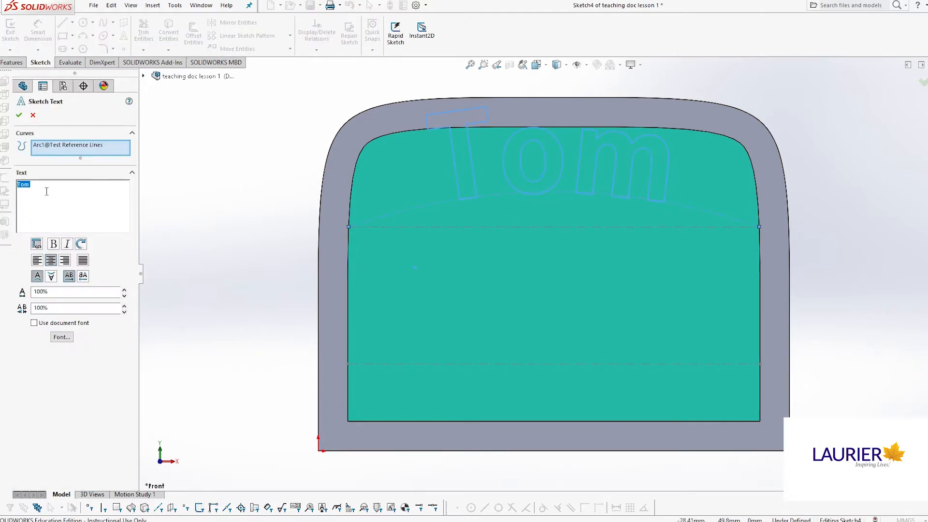
pyautogui.click(19, 115)
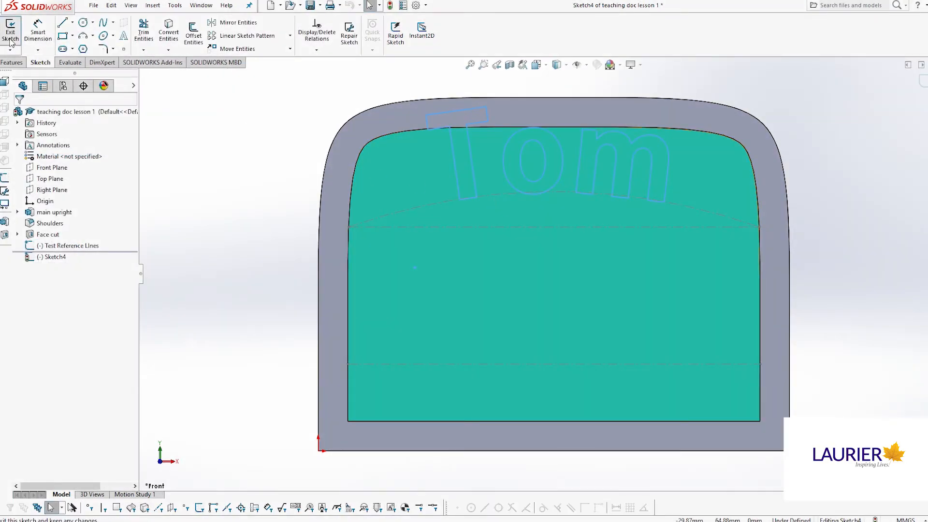
# - Finish the text sketch and set its boss extrusion to Up To Surface, ending at the front face of the raised rim
pyautogui.click(15, 42)
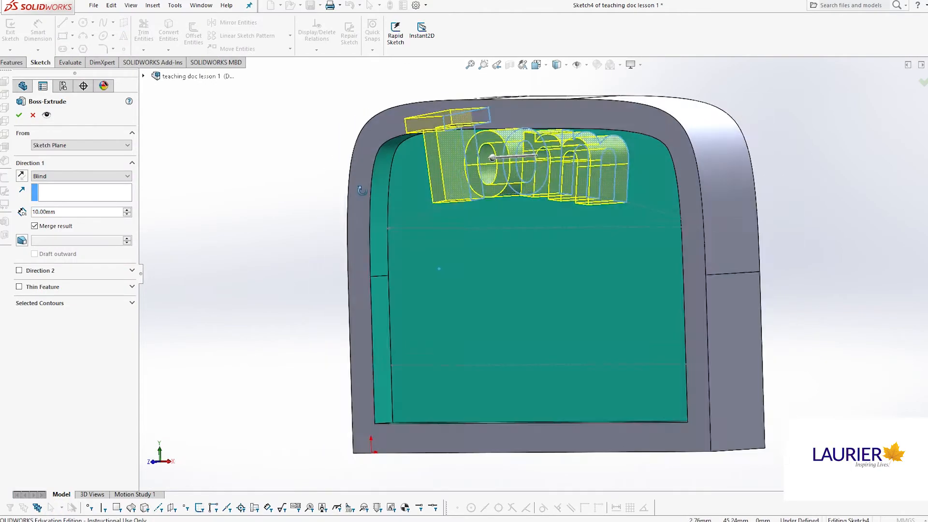
pyautogui.moveTo(362, 190); pyautogui.dragTo(645, 271, button='middle')
pyautogui.moveTo(379, 257); pyautogui.dragTo(334, 166, button='middle')
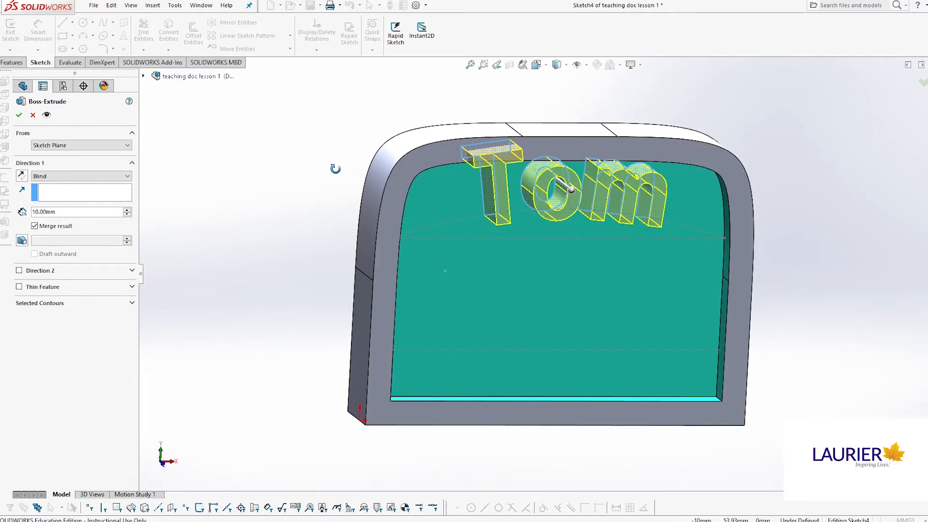
pyautogui.click(537, 65)
pyautogui.click(582, 264)
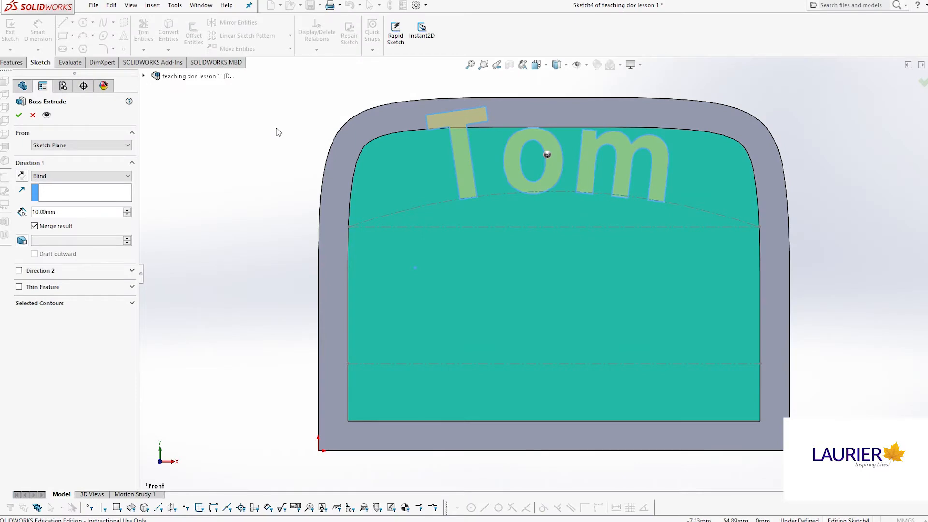
pyautogui.moveTo(277, 131); pyautogui.dragTo(244, 172, button='middle')
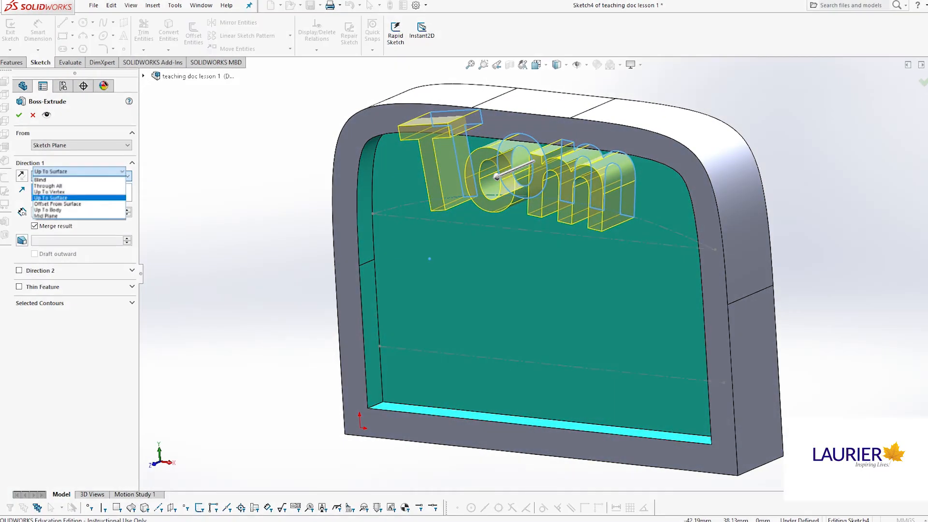
pyautogui.click(366, 127)
pyautogui.moveTo(385, 229); pyautogui.dragTo(454, 199, button='middle')
pyautogui.moveTo(693, 216); pyautogui.dragTo(559, 187, button='middle')
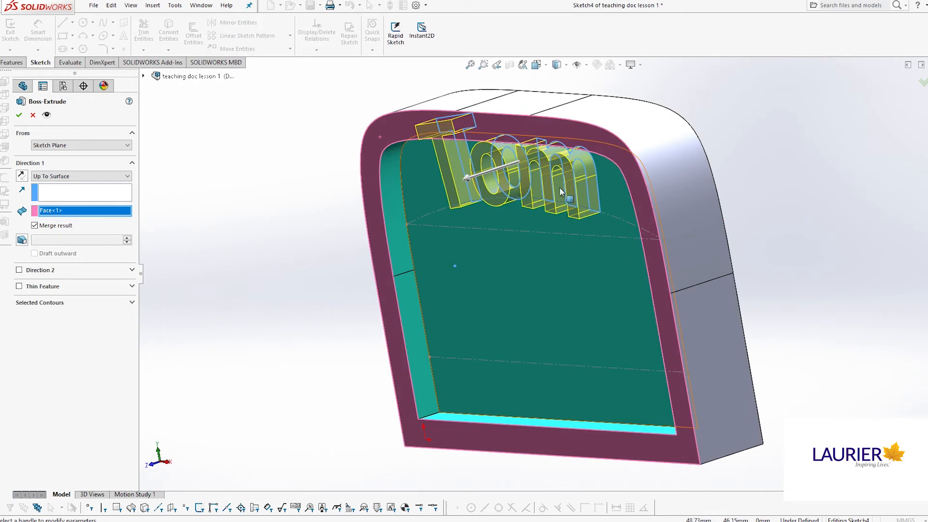
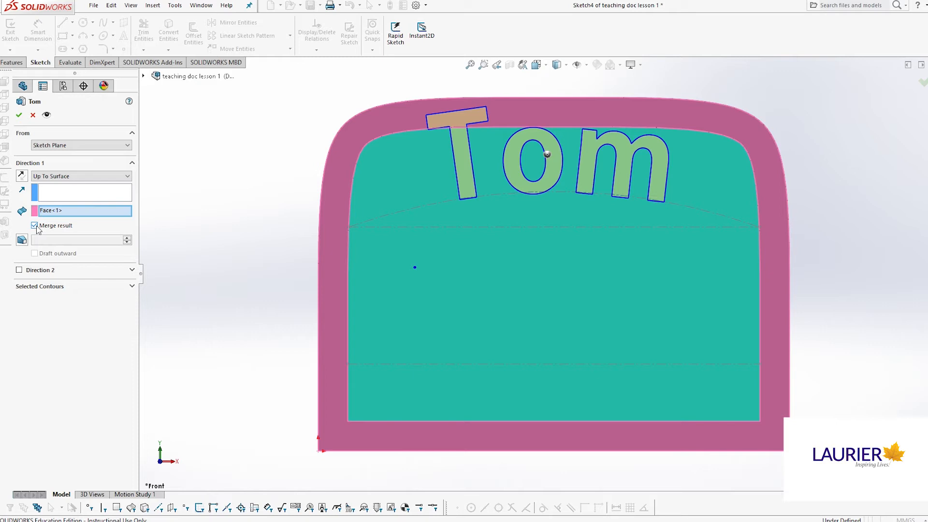
# - Turn off Merge result for the text extrusion and accept the feature
pyautogui.click(34, 226)
pyautogui.click(20, 116)
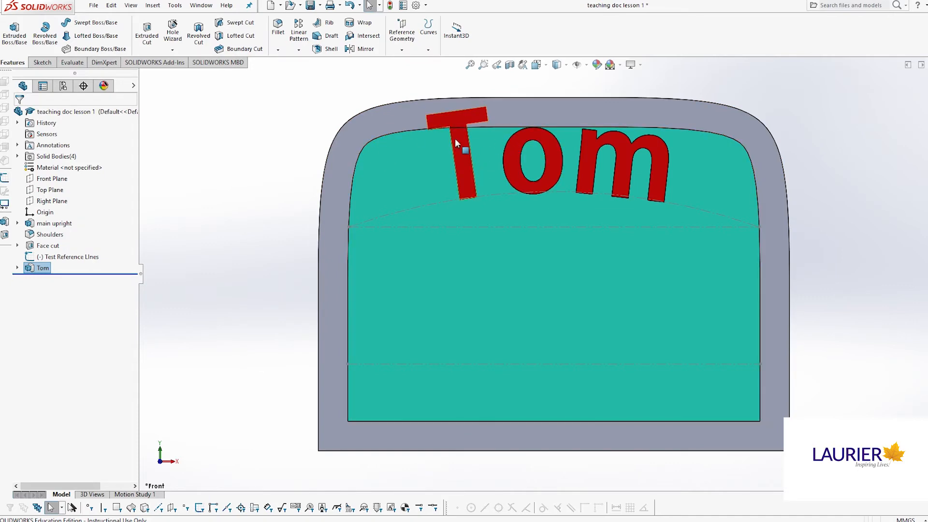
pyautogui.moveTo(530, 189)
pyautogui.mouseDown(button='middle')
pyautogui.moveTo(538, 188)
pyautogui.moveTo(535, 203)
pyautogui.mouseUp(button='middle')
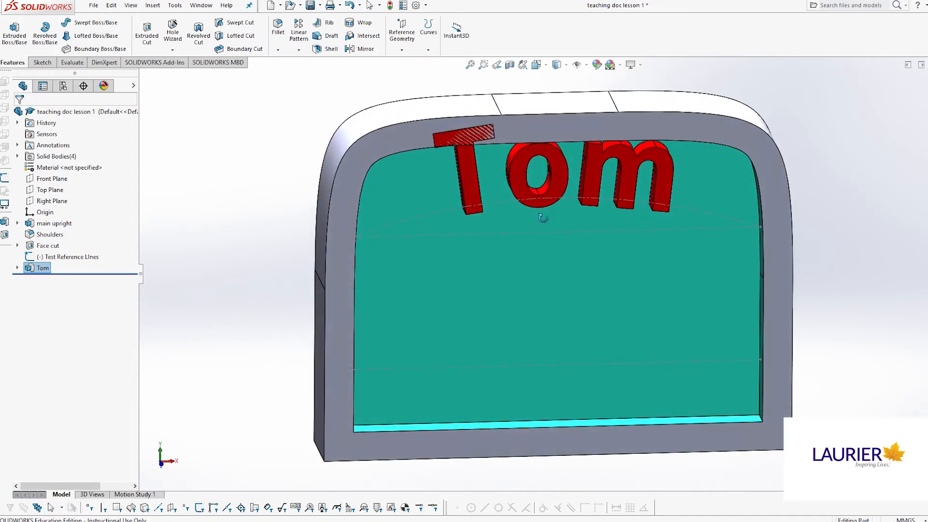
pyautogui.moveTo(461, 143); pyautogui.dragTo(474, 143, button='middle')
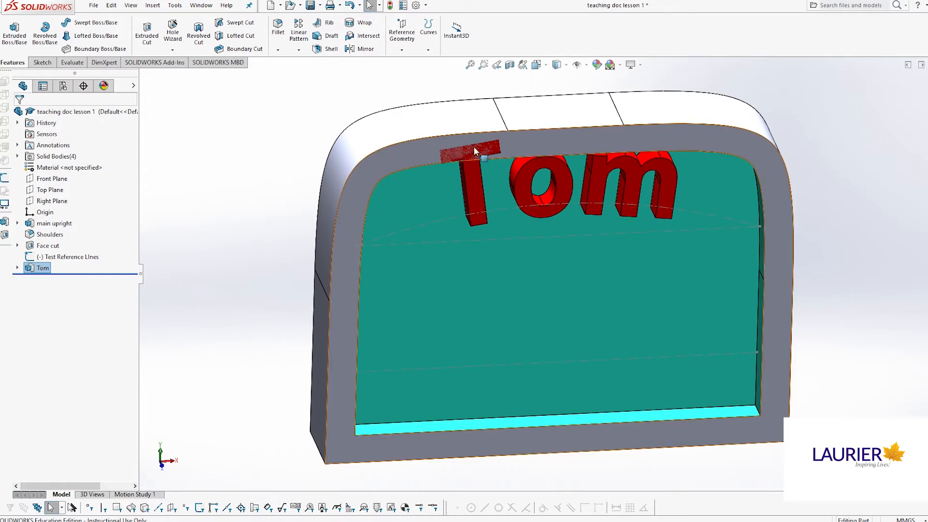
# - Edit the name text's boss extrusion, turn Merge result back on and accept the feature
pyautogui.moveTo(461, 182); pyautogui.dragTo(450, 172, button='middle')
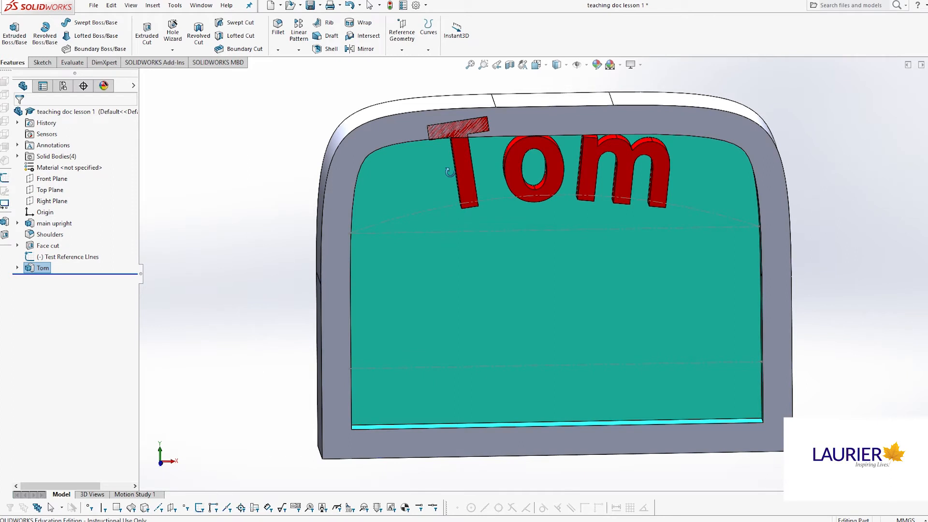
pyautogui.press('Escape')
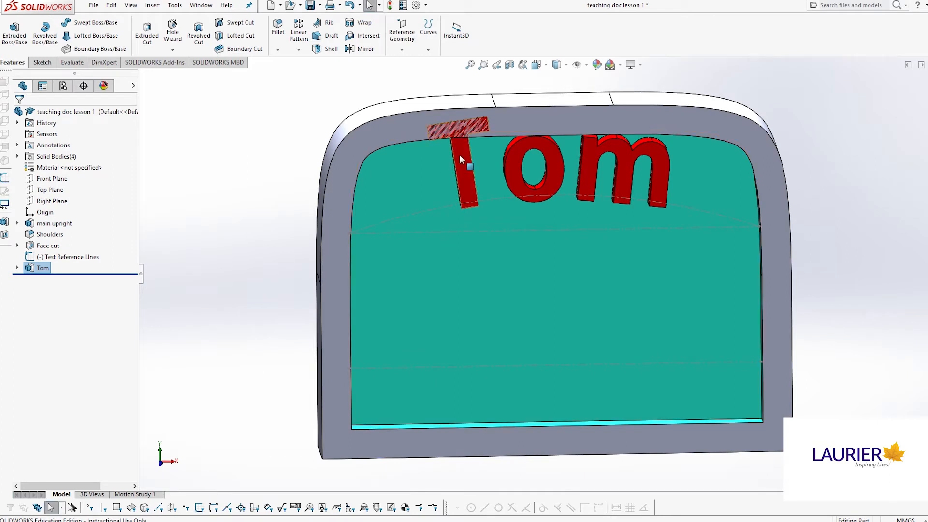
pyautogui.click(44, 269)
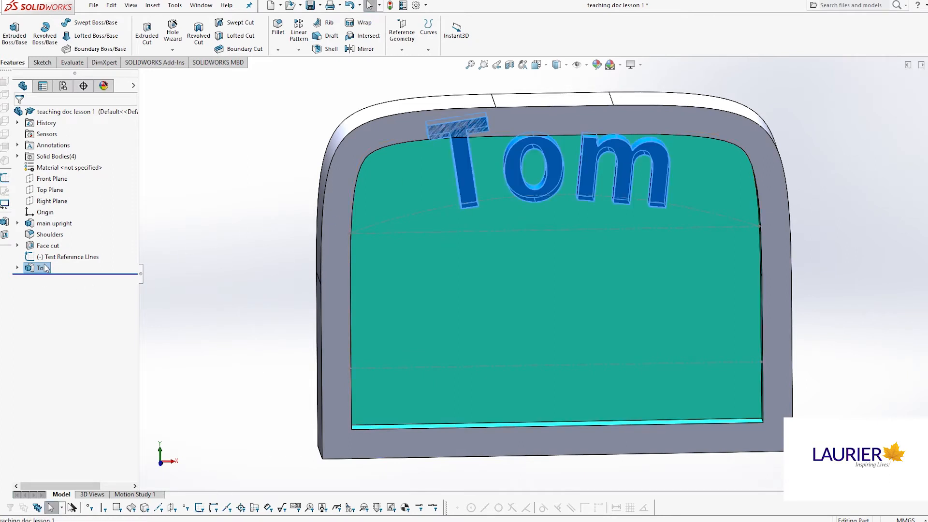
pyautogui.click(53, 238)
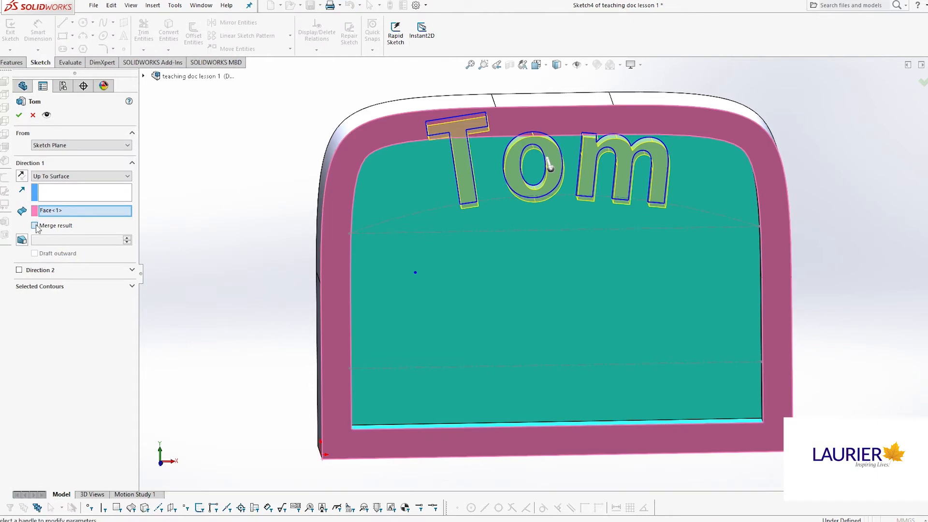
pyautogui.click(19, 115)
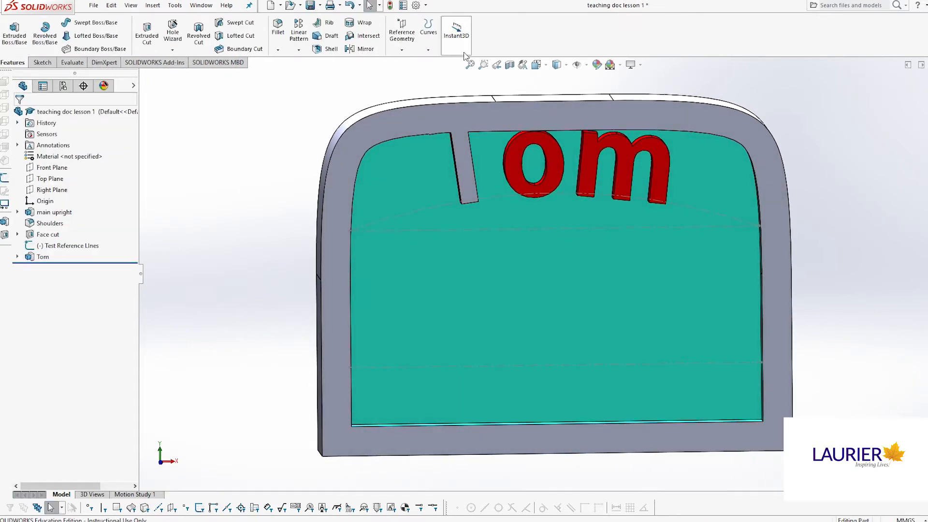
# - In the Test Reference Lines sketch, dimension the upper straight line 30 mm above the part's base and exit the sketch
pyautogui.click(539, 66)
pyautogui.click(531, 276)
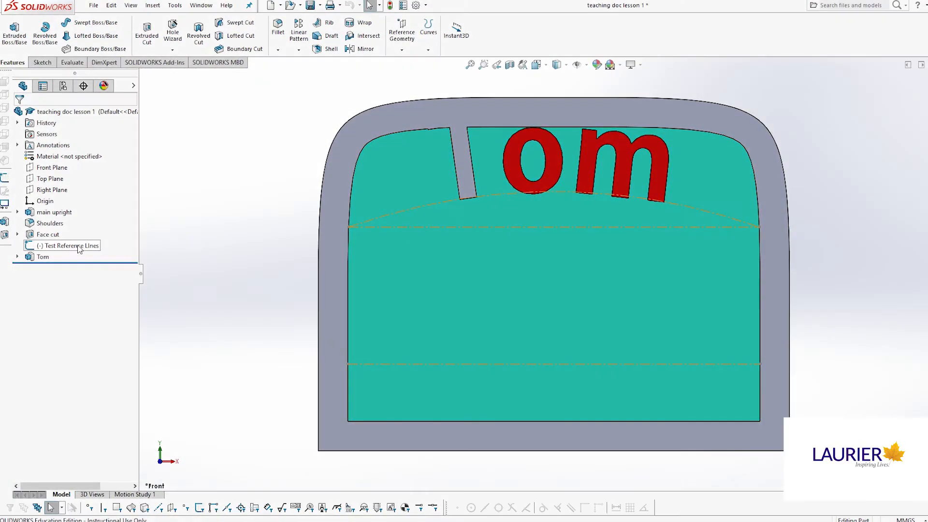
pyautogui.rightClick(63, 246)
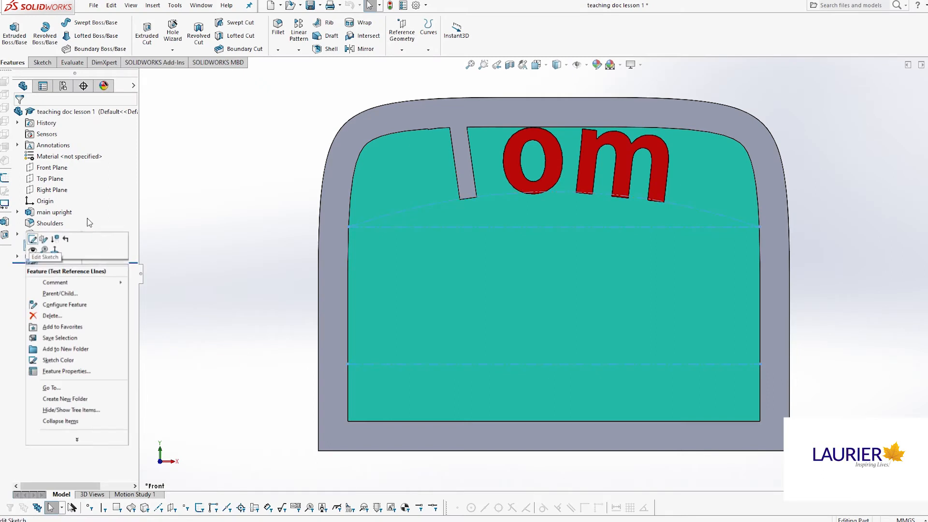
pyautogui.click(32, 239)
pyautogui.click(41, 35)
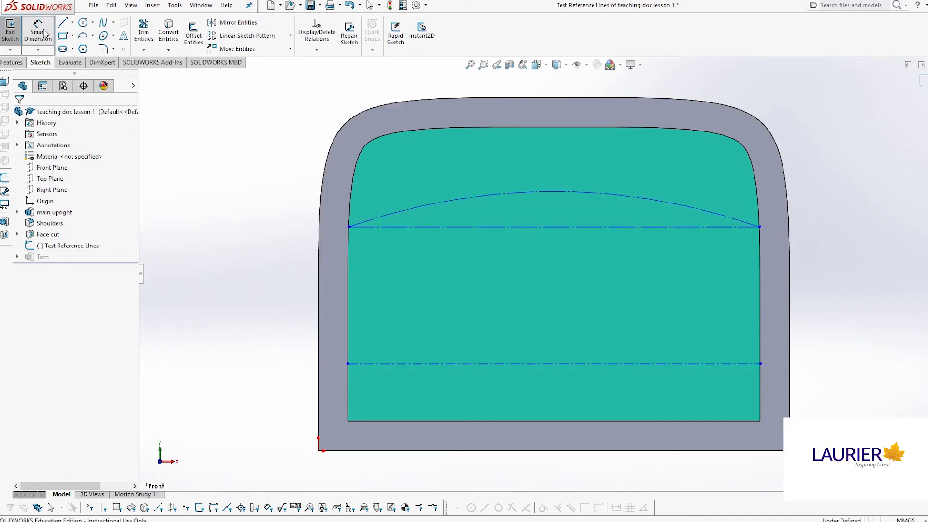
pyautogui.click(405, 227)
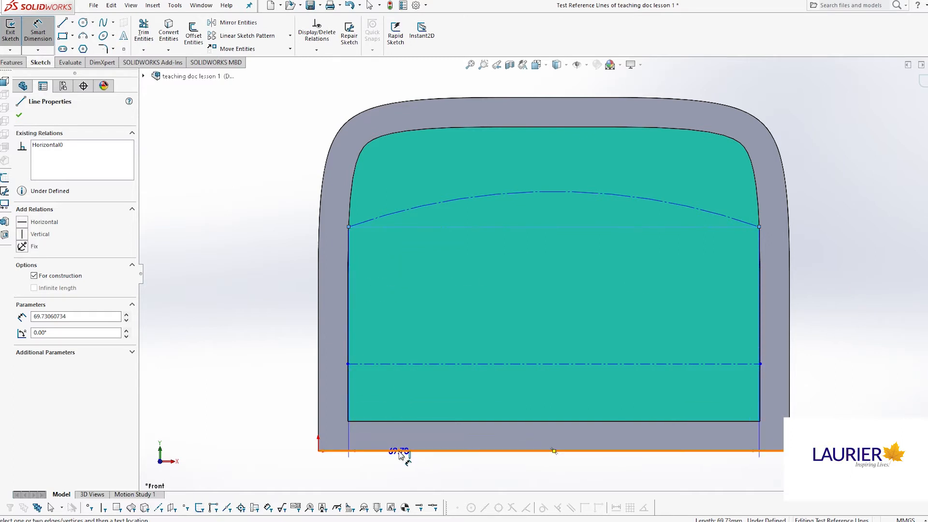
pyautogui.click(402, 452)
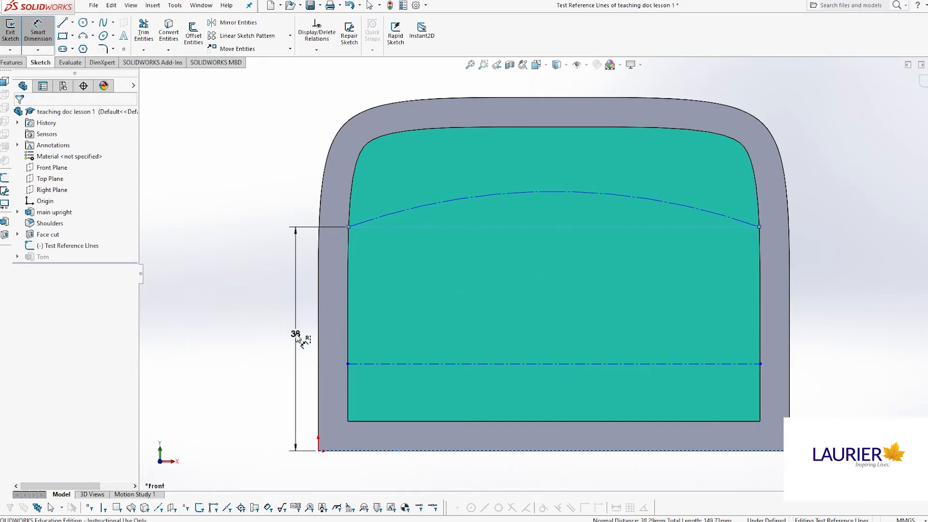
pyautogui.click(296, 337)
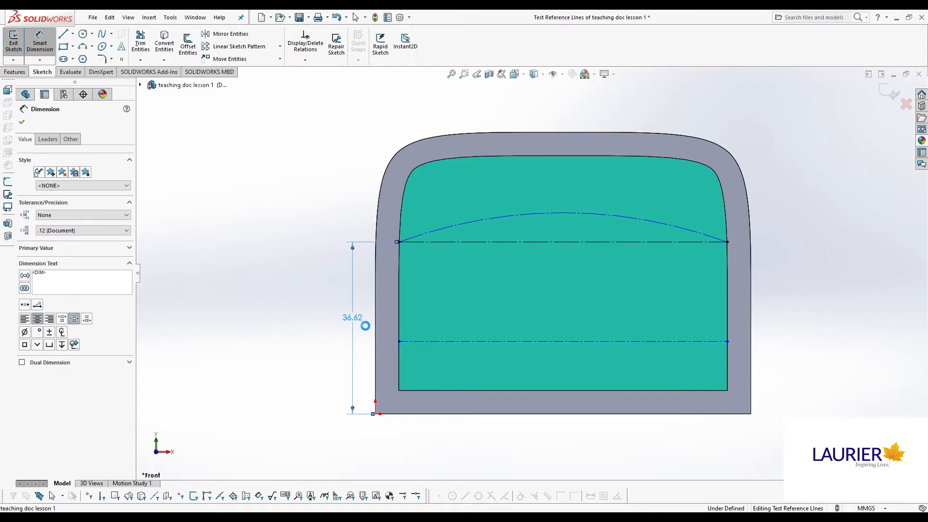
pyautogui.write('30')
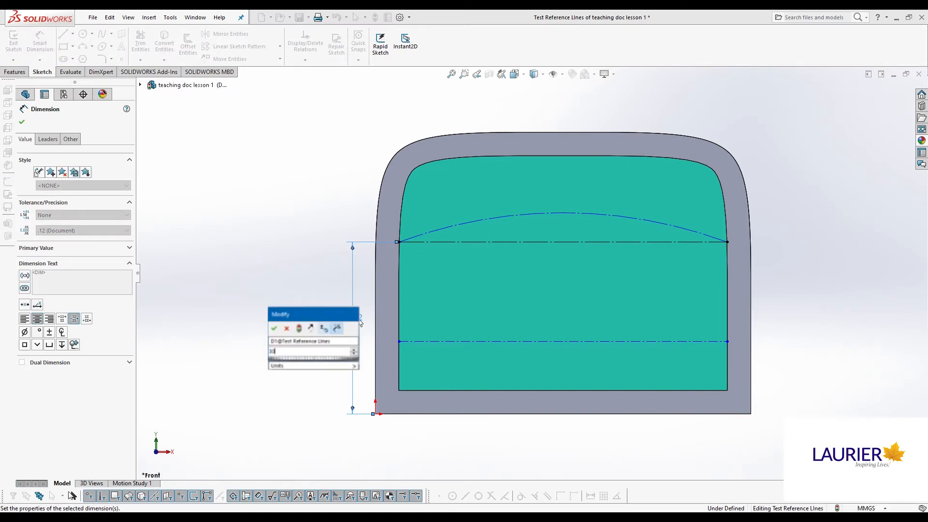
pyautogui.press('Return')
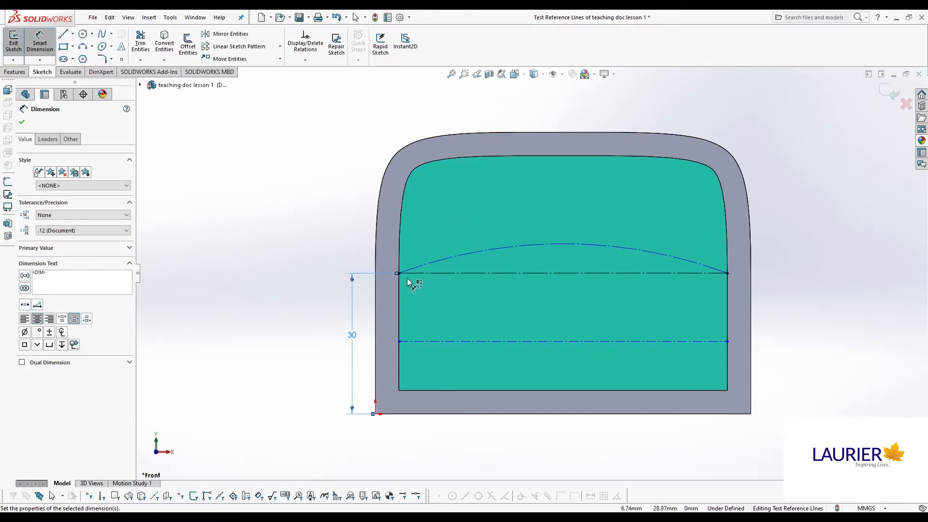
pyautogui.scroll(1, 405, 277)
pyautogui.scroll(-1, 407, 278)
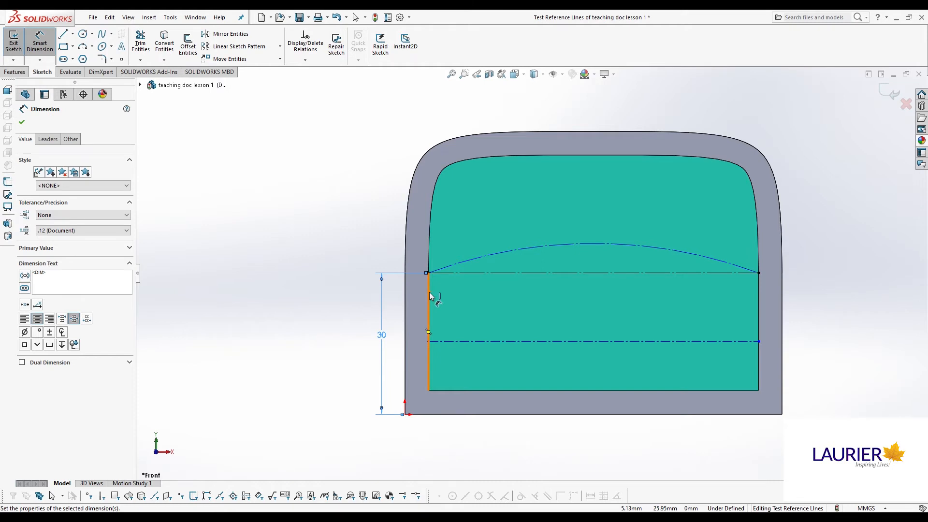
pyautogui.click(22, 121)
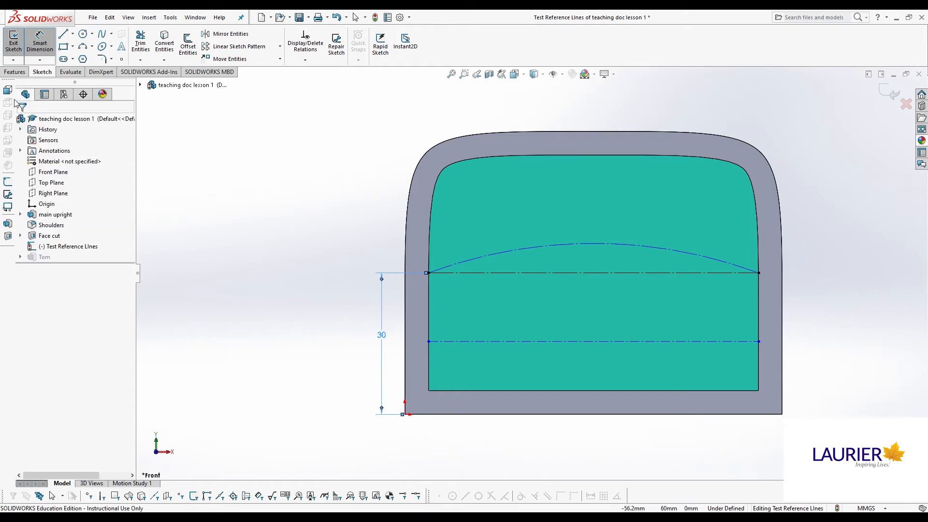
pyautogui.click(14, 39)
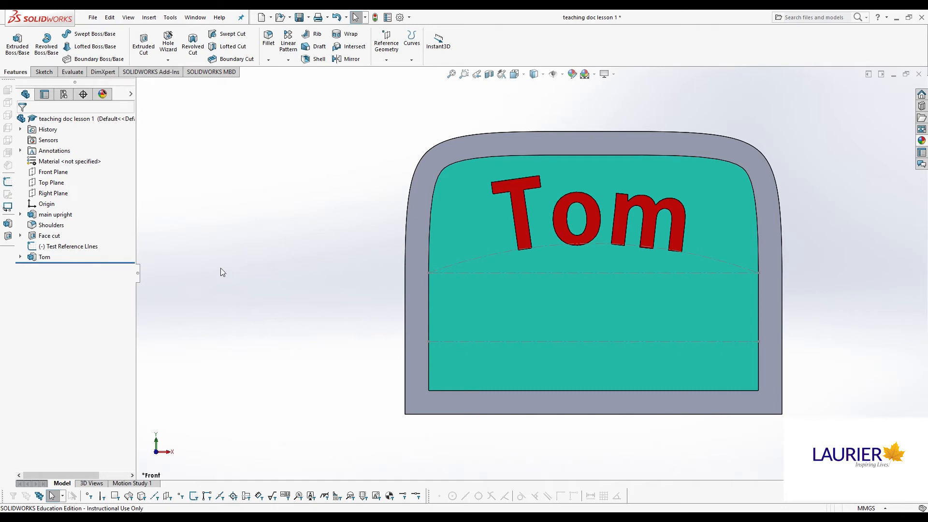
# - Start a sketch on the recessed face and add centred sketch text "e" along the upper straight reference line
pyautogui.click(515, 75)
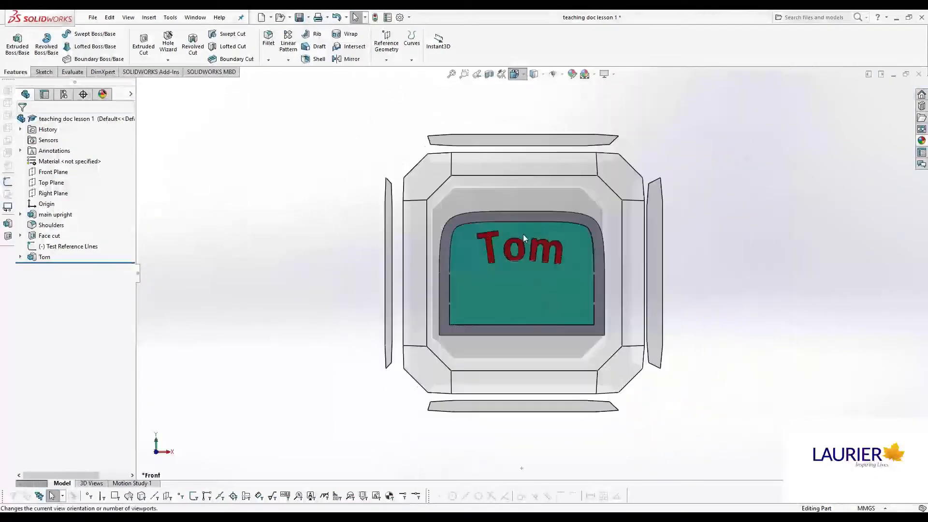
pyautogui.click(499, 248)
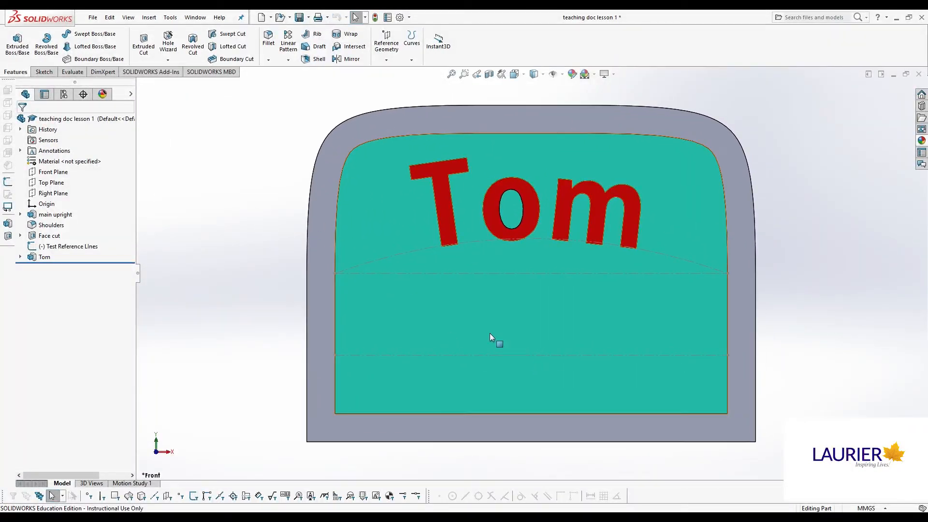
pyautogui.click(480, 312)
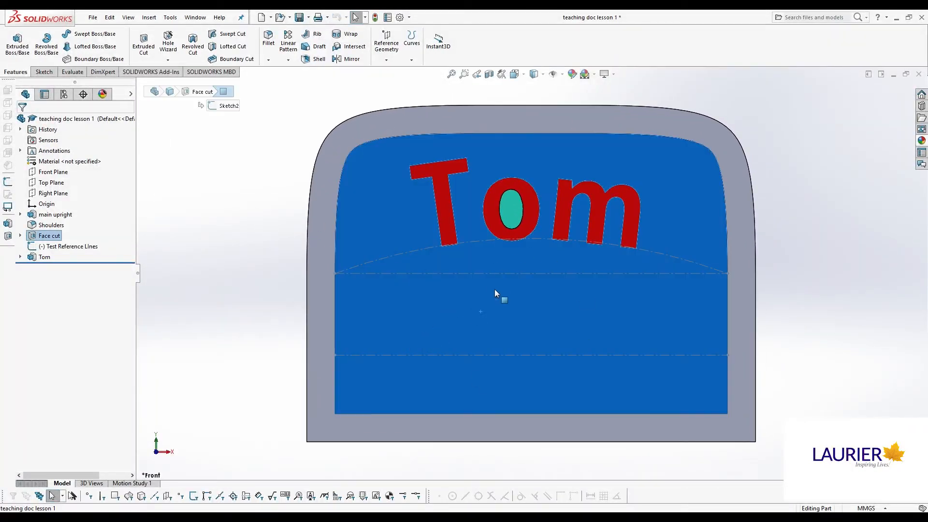
pyautogui.click(17, 43)
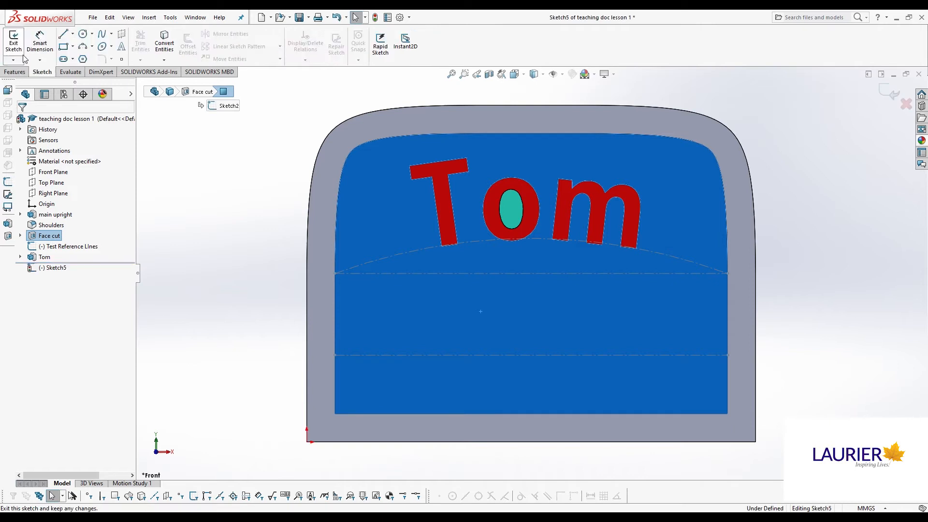
pyautogui.click(122, 48)
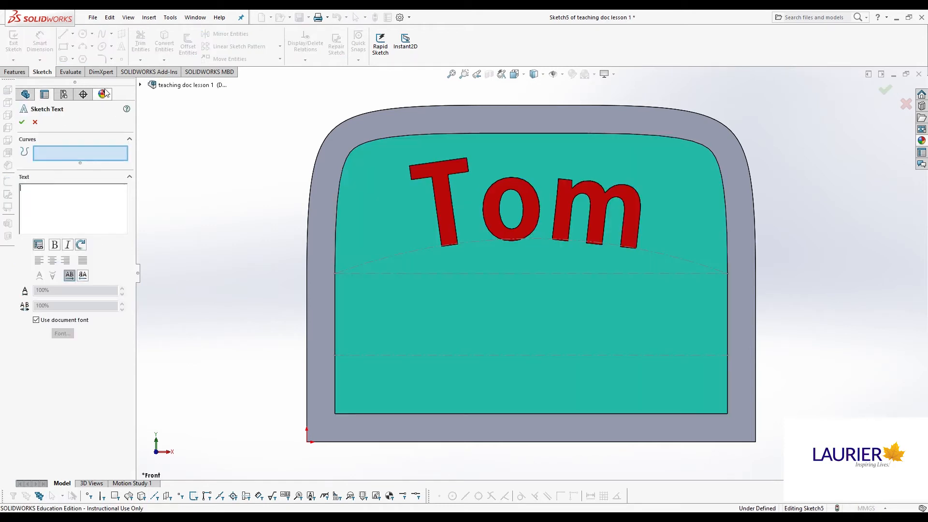
pyautogui.write('e')
pyautogui.click(519, 273)
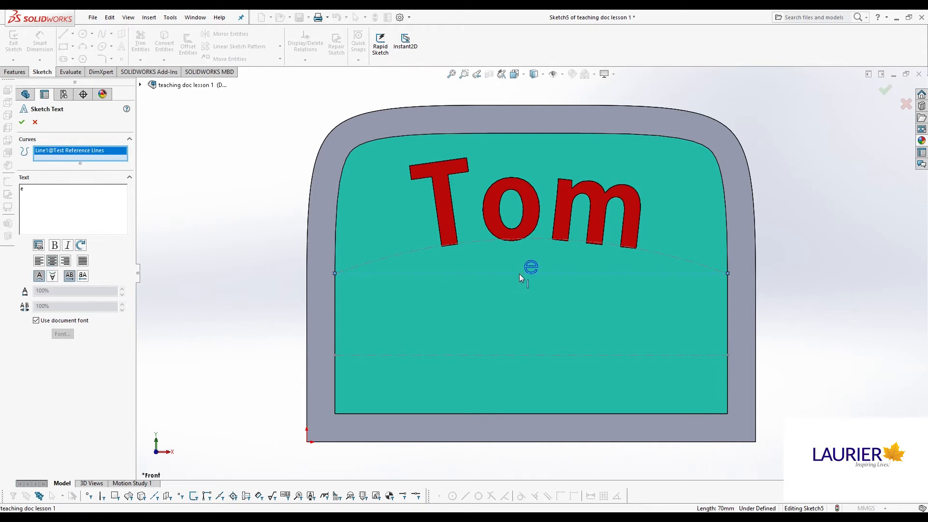
pyautogui.click(37, 321)
pyautogui.click(63, 334)
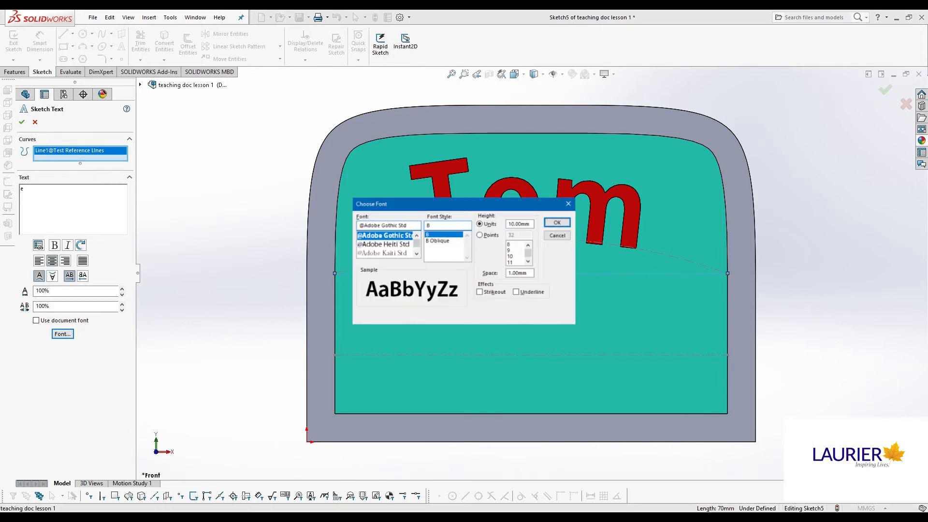
pyautogui.press('Return')
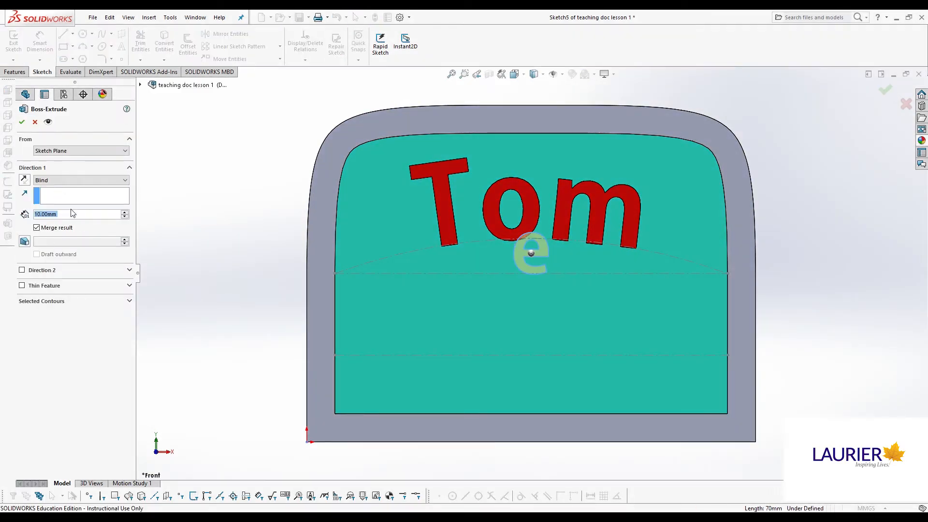
# - Extrude the letter Up To Surface, ending at the rim's front face with Merge result on, and rename the feature E
pyautogui.click(65, 211)
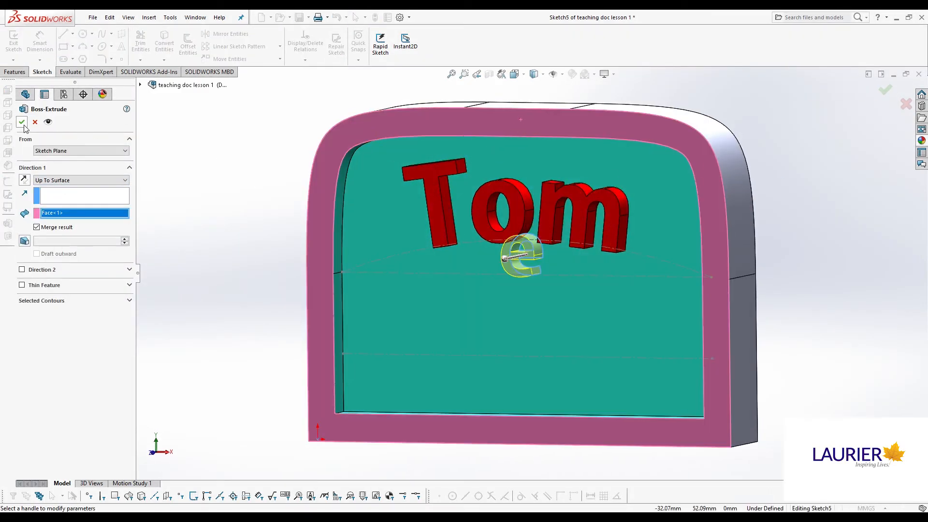
pyautogui.click(22, 122)
pyautogui.click(57, 267)
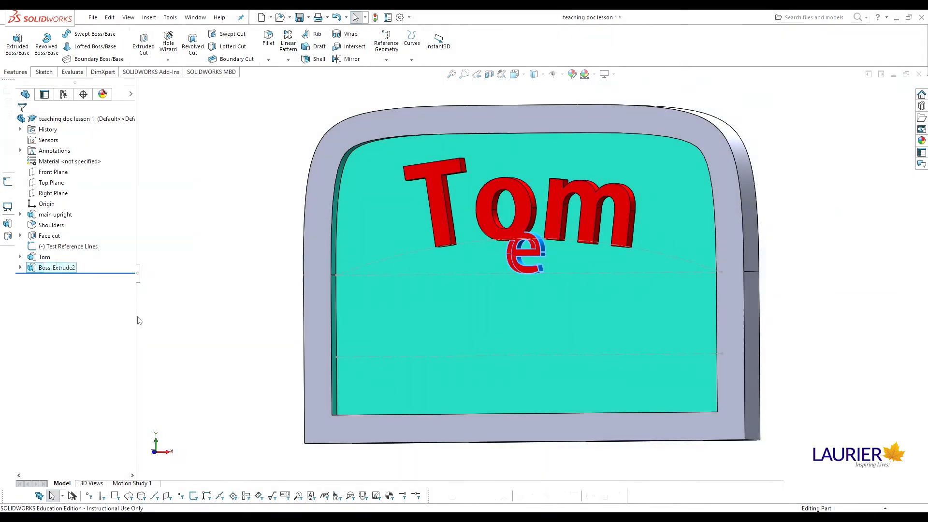
# - In the Test Reference Lines sketch, pull the arc higher and add a radius dimension to it
pyautogui.rightClick(49, 246)
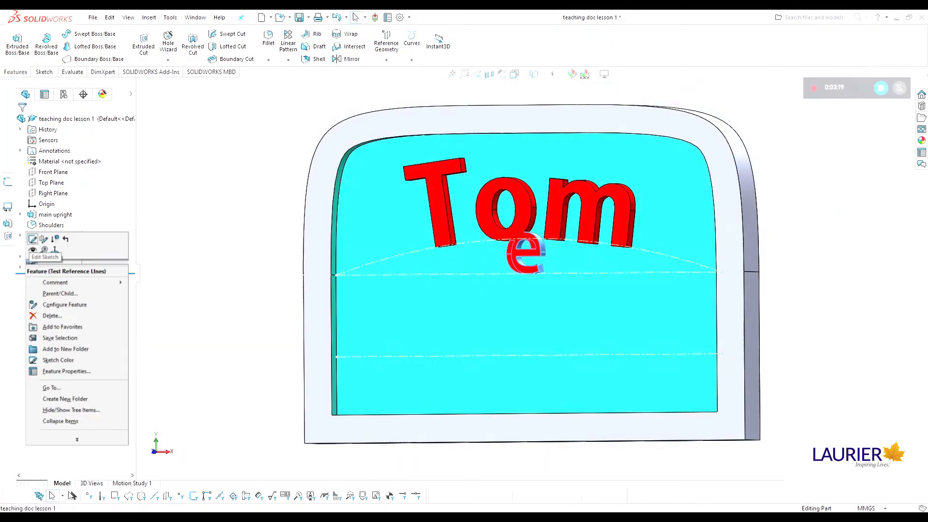
pyautogui.click(32, 239)
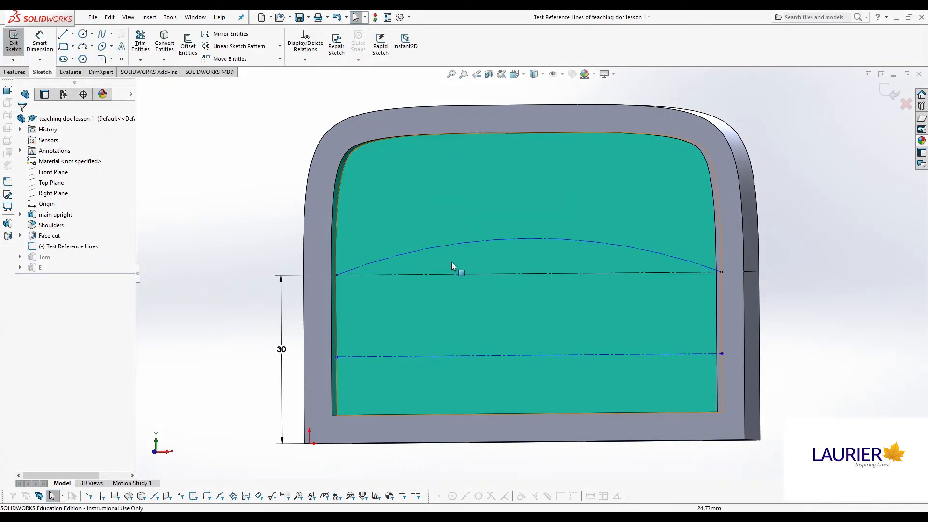
pyautogui.moveTo(512, 238); pyautogui.dragTo(505, 220)
pyautogui.click(40, 42)
pyautogui.click(508, 219)
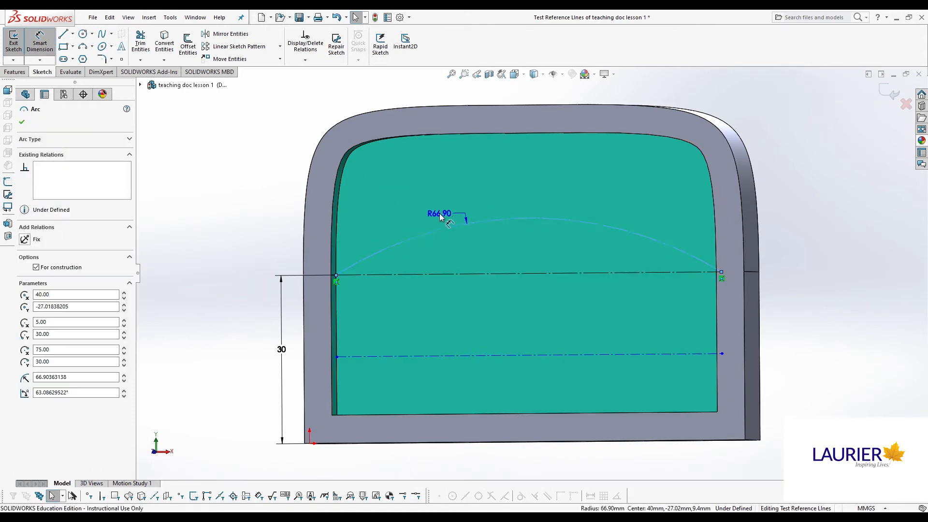
pyautogui.click(425, 180)
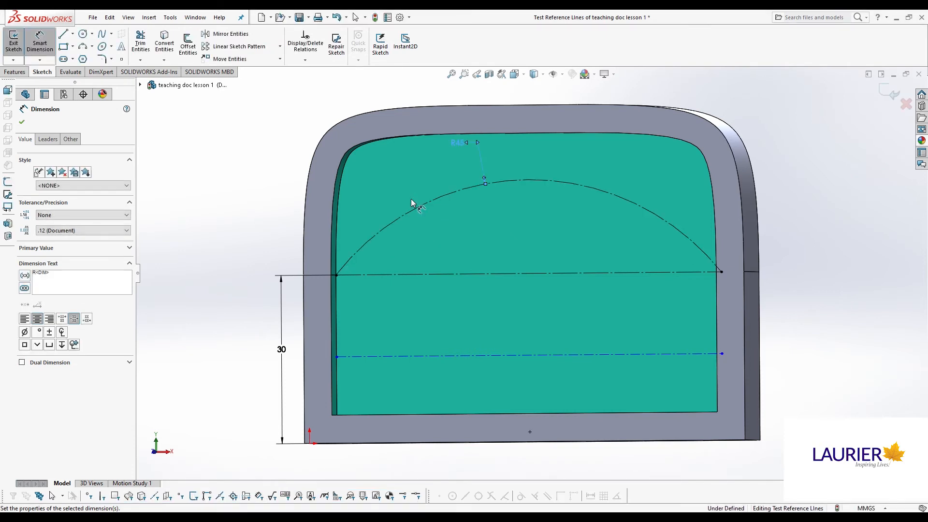
# - Set the reference arc's radius to 50 mm
pyautogui.doubleClick(463, 145)
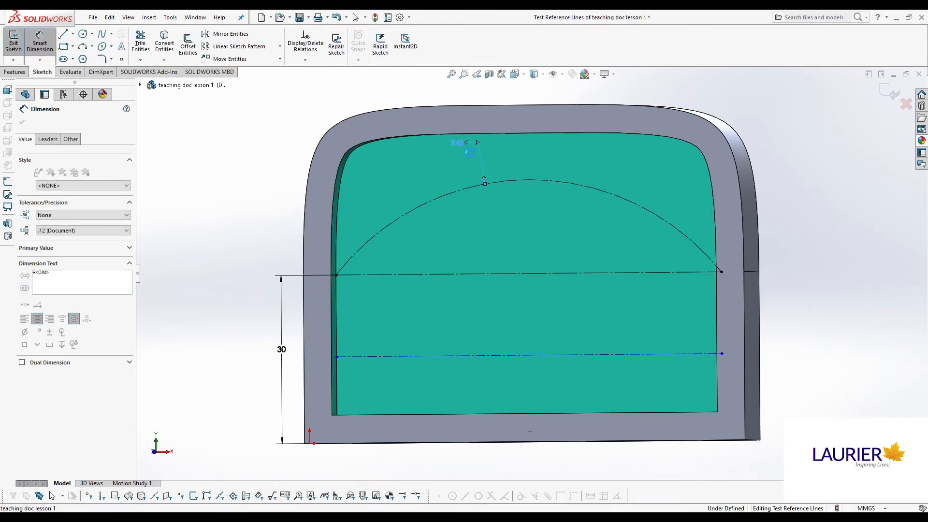
pyautogui.write('50')
pyautogui.press('Return')
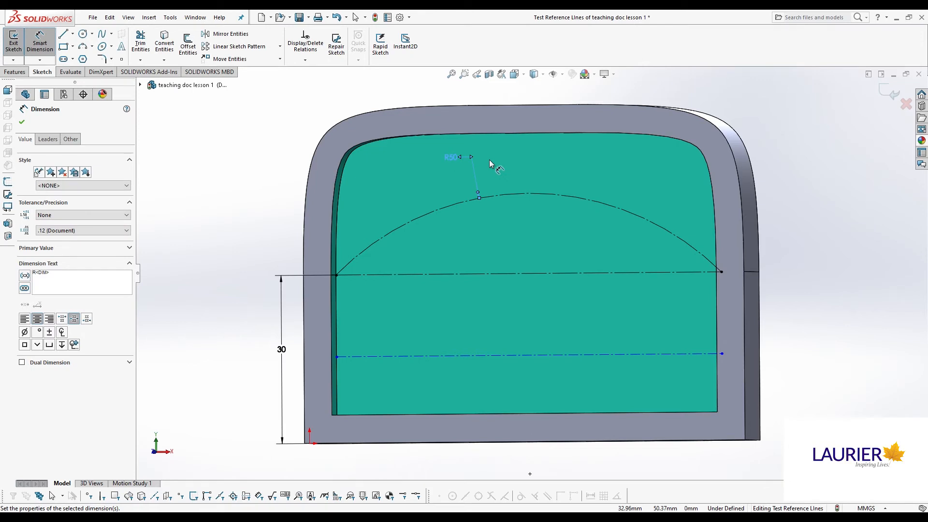
# - Set the reference arc's radius to 55 mm
pyautogui.doubleClick(457, 159)
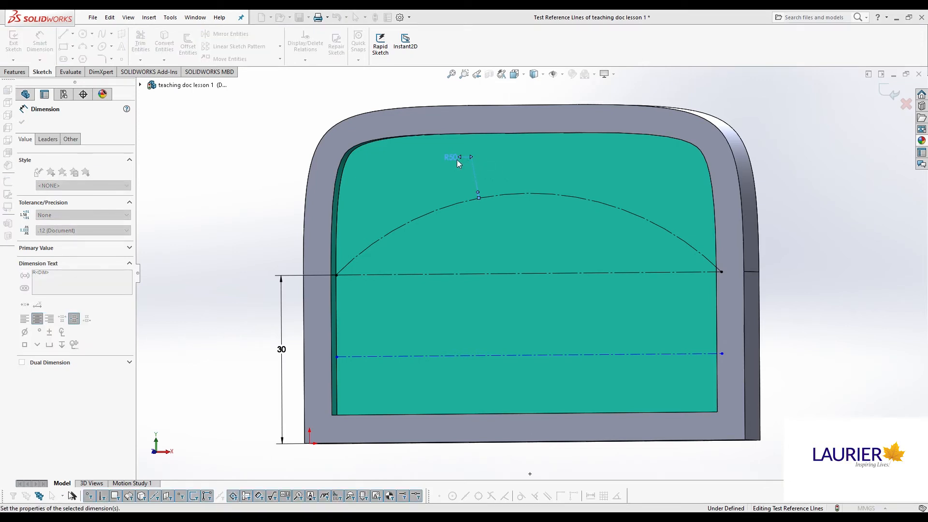
pyautogui.write('55')
pyautogui.press('Return')
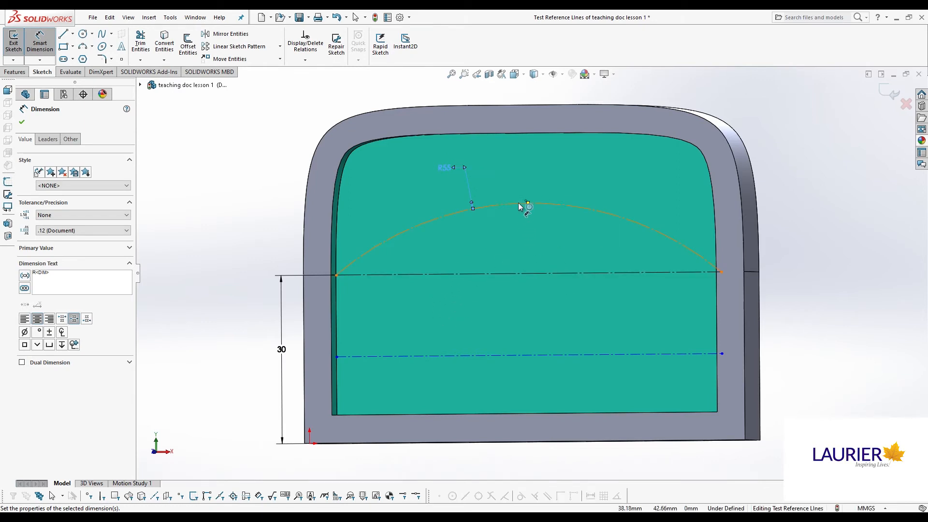
# - Open the reference arc's radius dimension for editing and accept its value
pyautogui.doubleClick(449, 167)
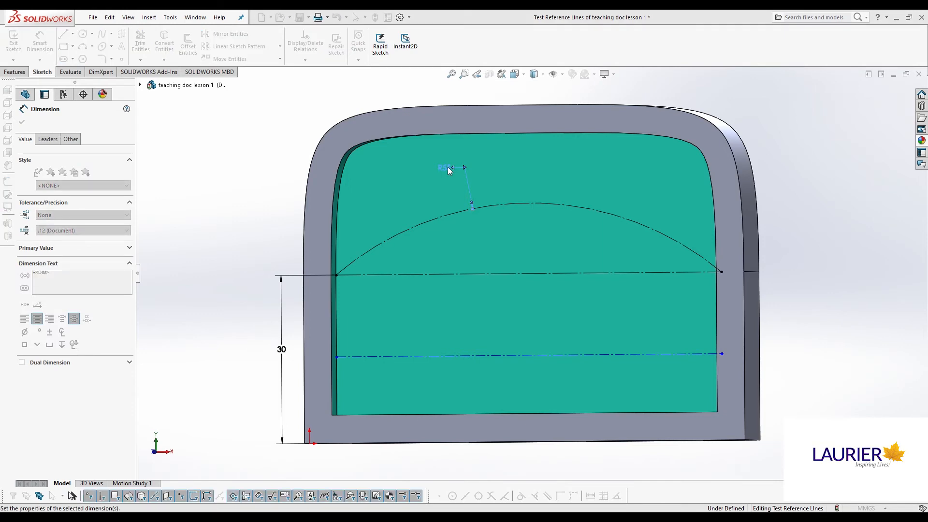
pyautogui.press('Return')
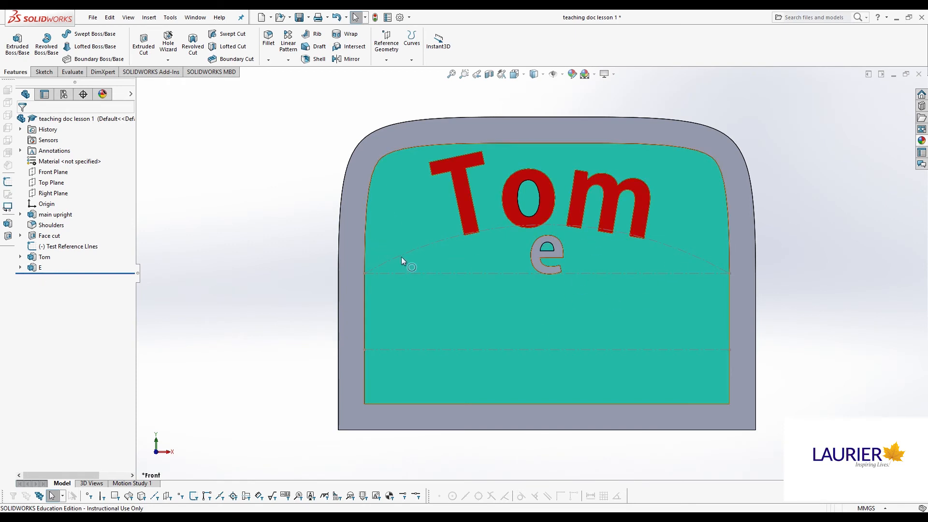
# - Apply a magenta appearance (RGB 255, 0, 255) to the E feature
pyautogui.click(502, 315)
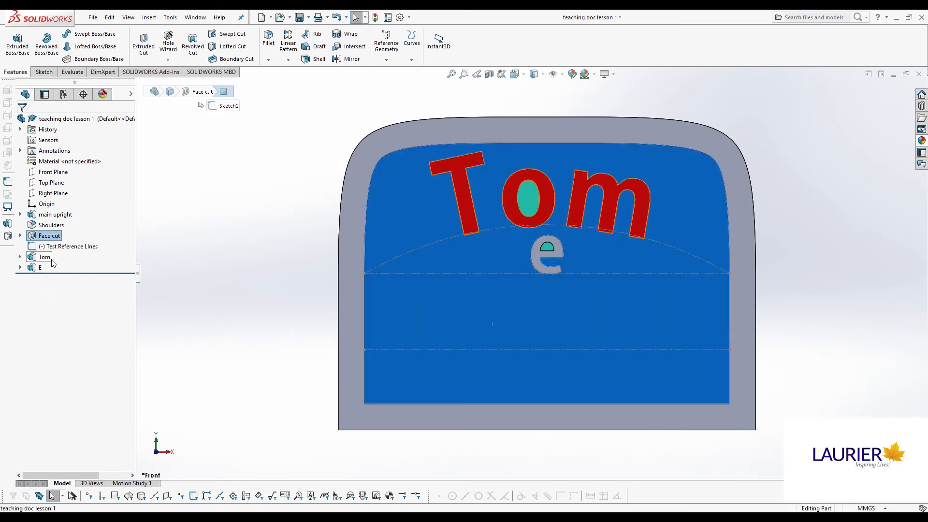
pyautogui.click(41, 267)
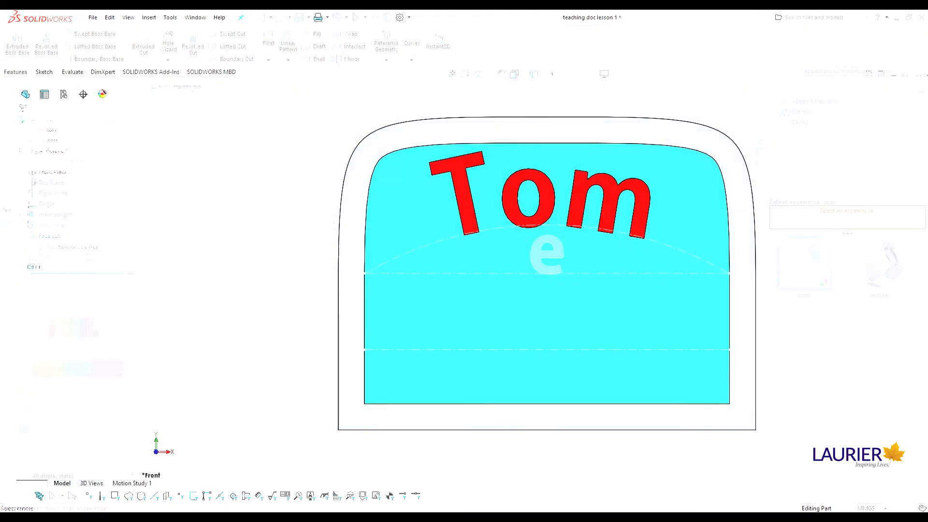
pyautogui.click(69, 321)
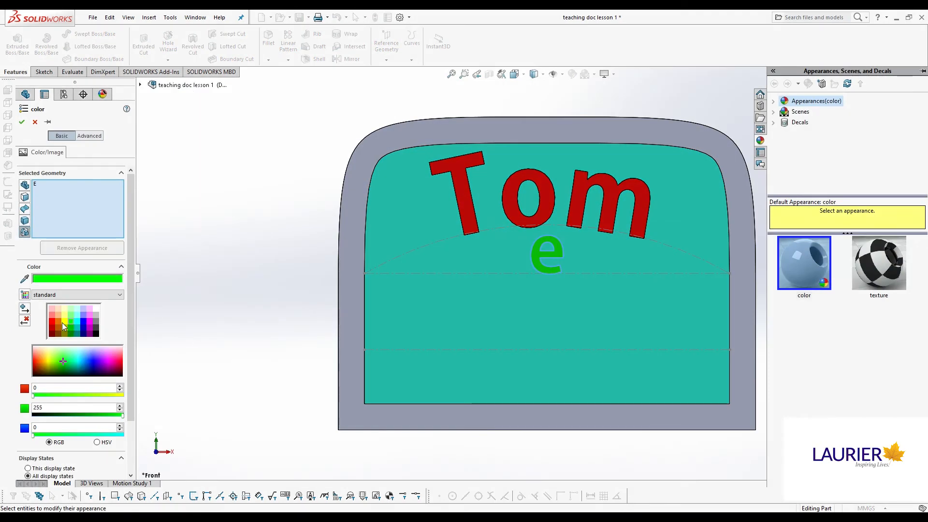
pyautogui.click(89, 321)
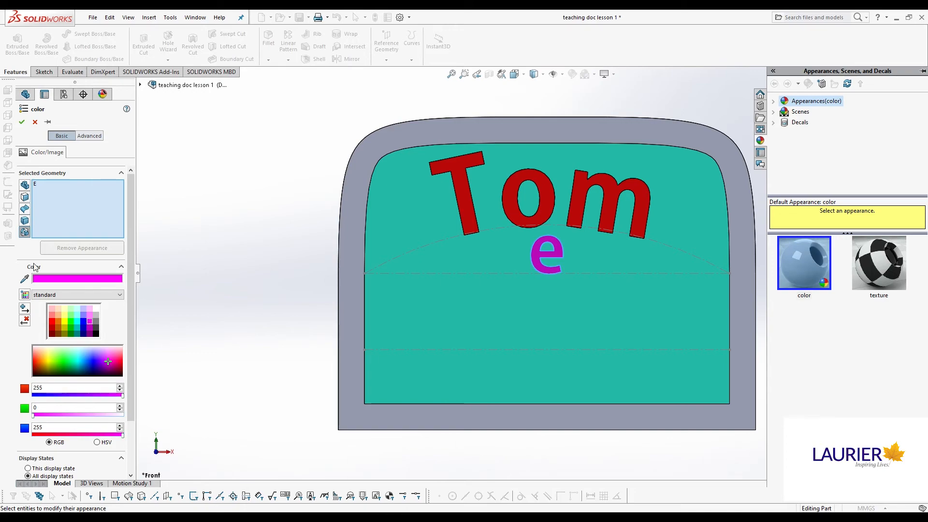
pyautogui.click(22, 122)
# - Start an Extruded Cut on the recessed face, opening a new sketch there in front view
pyautogui.moveTo(178, 249)
pyautogui.mouseDown(button='middle')
pyautogui.moveTo(145, 261)
pyautogui.moveTo(187, 255)
pyautogui.mouseUp(button='middle')
pyautogui.click(514, 73)
pyautogui.click(497, 287)
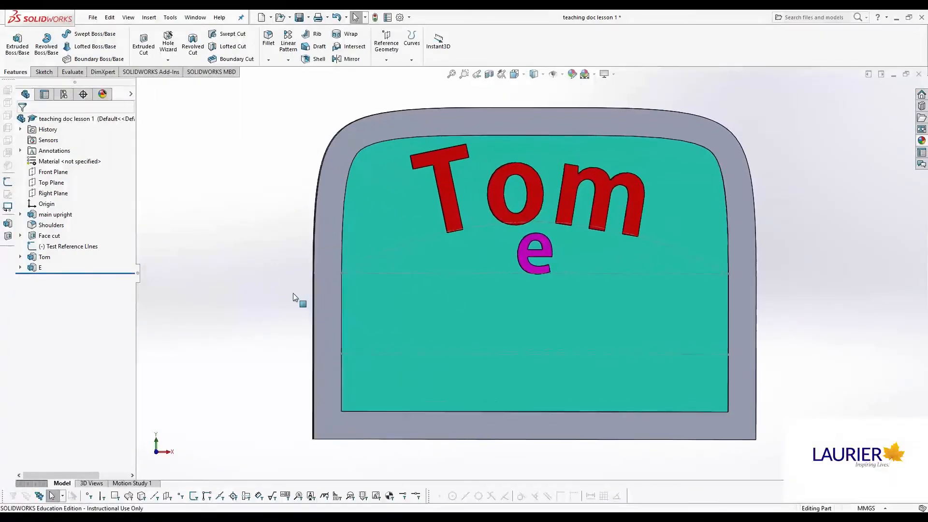
pyautogui.click(402, 305)
pyautogui.moveTo(495, 321); pyautogui.dragTo(426, 264, button='middle')
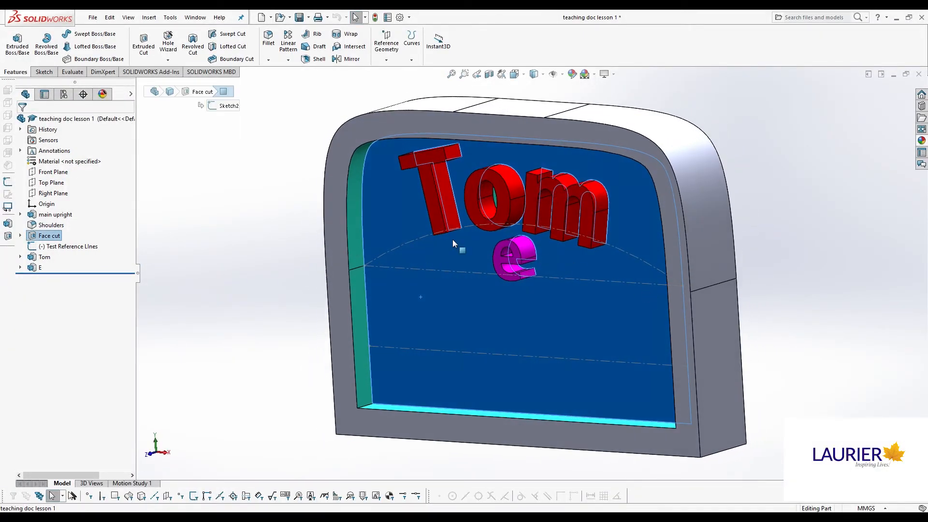
pyautogui.click(514, 74)
pyautogui.click(449, 312)
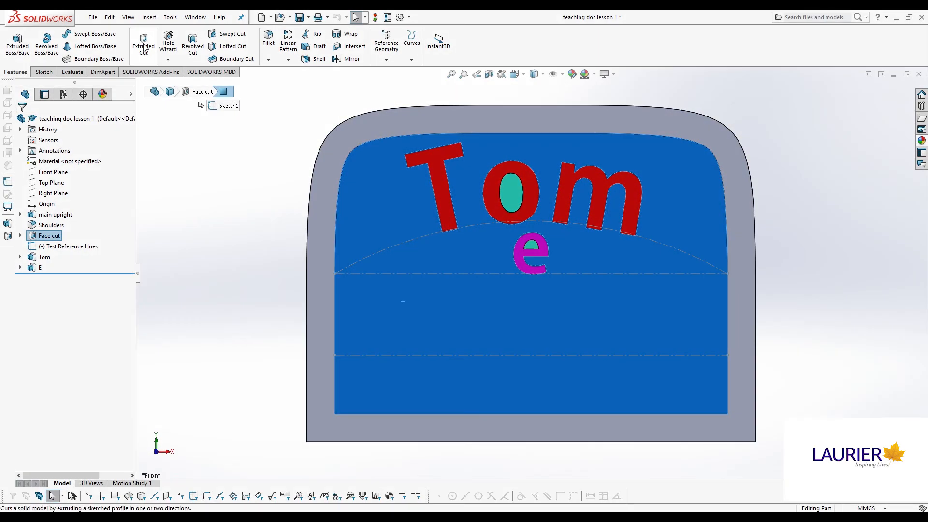
pyautogui.click(145, 48)
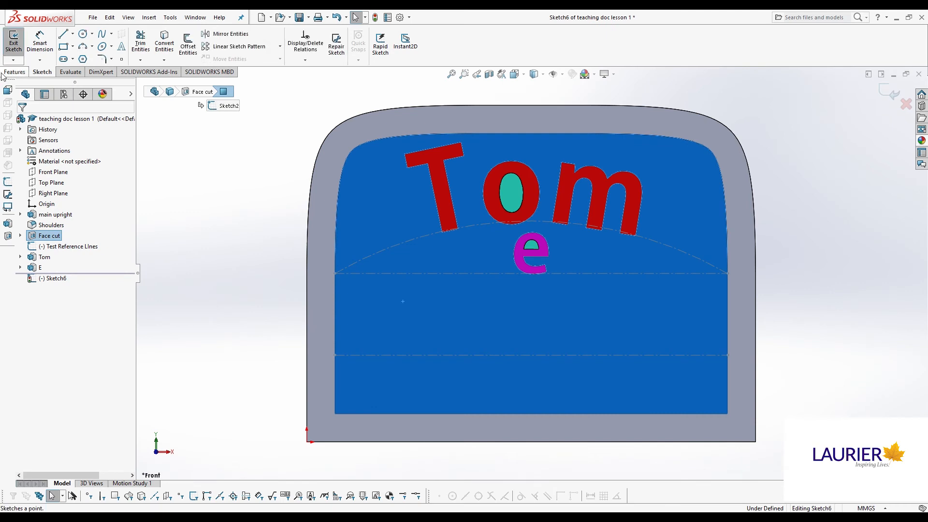
# - Add the sketch text Stone along the lower reference line and replace the document font with a large dripping-letter font
pyautogui.click(125, 49)
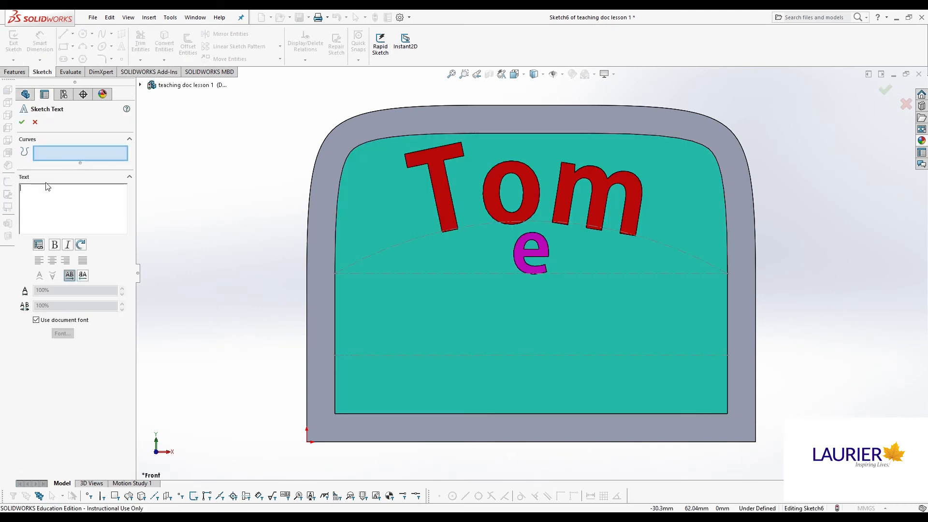
pyautogui.write('Stone')
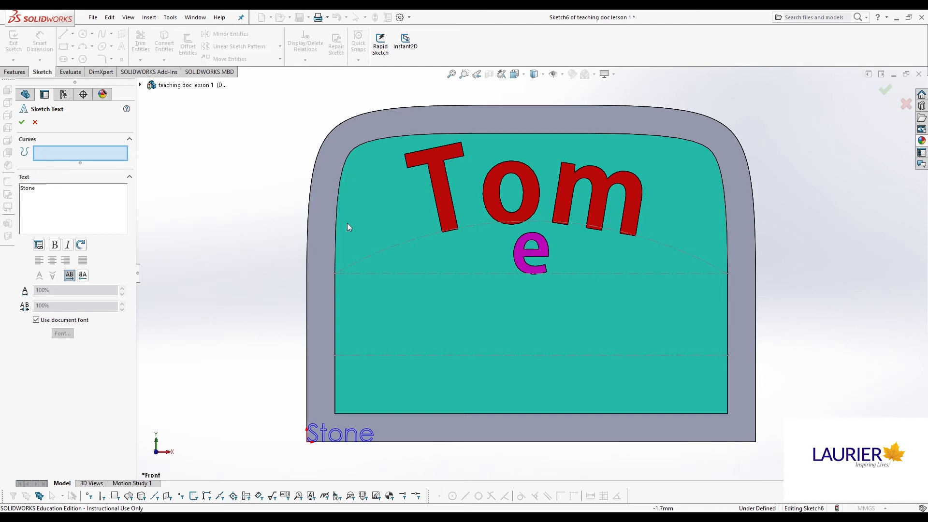
pyautogui.click(511, 356)
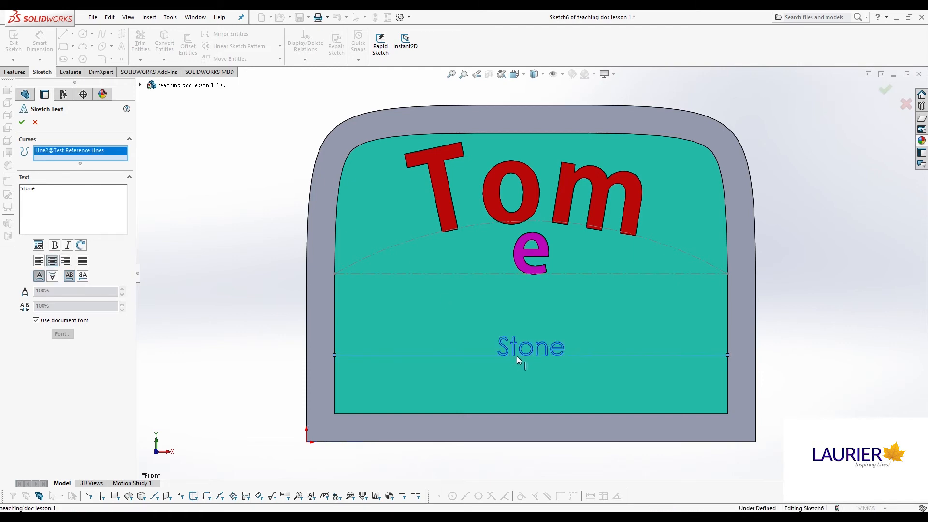
pyautogui.click(38, 321)
pyautogui.click(63, 334)
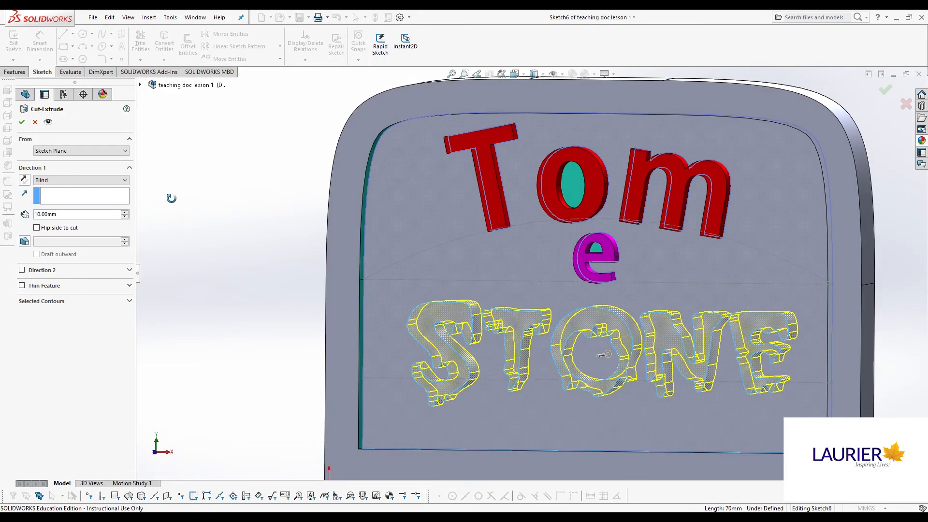
# - Cut the STONE lettering Through All from the sketch plane
pyautogui.moveTo(171, 198); pyautogui.dragTo(76, 230, button='middle')
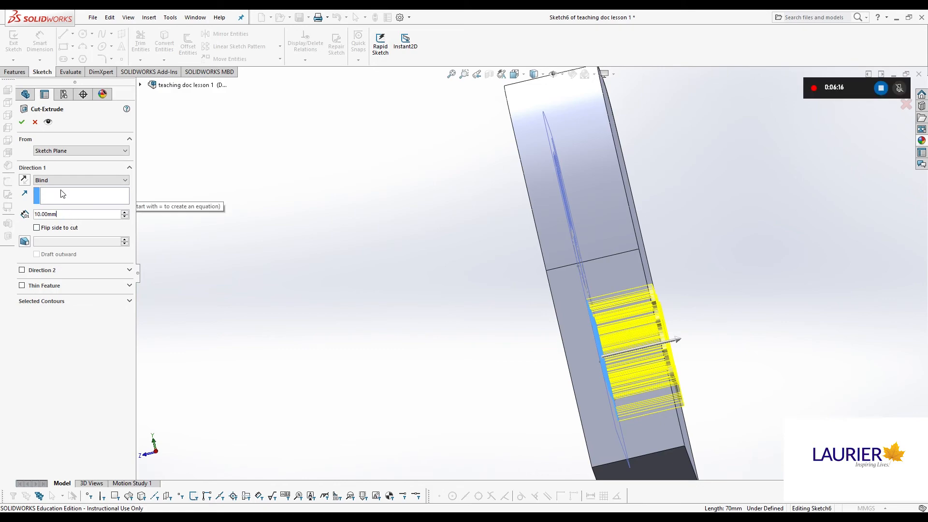
pyautogui.hotkey('ctrl', 'shift', 'z')
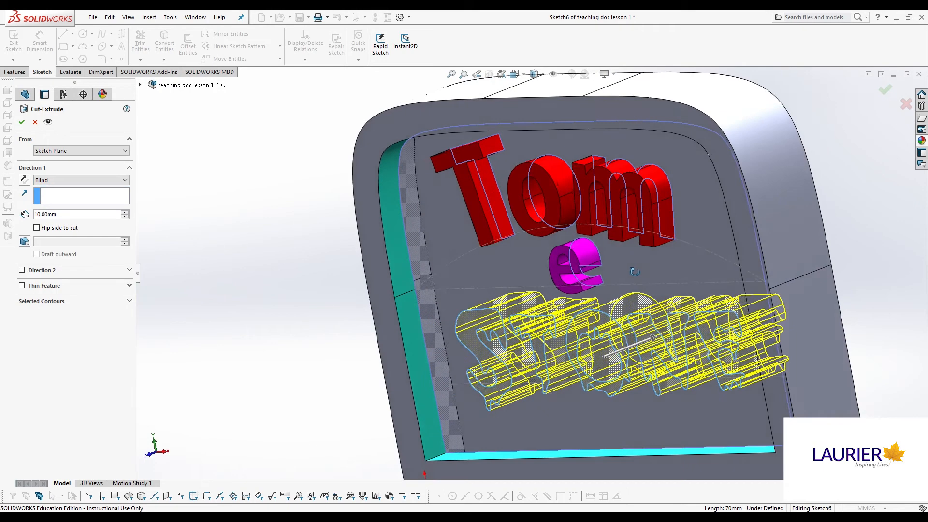
pyautogui.click(64, 195)
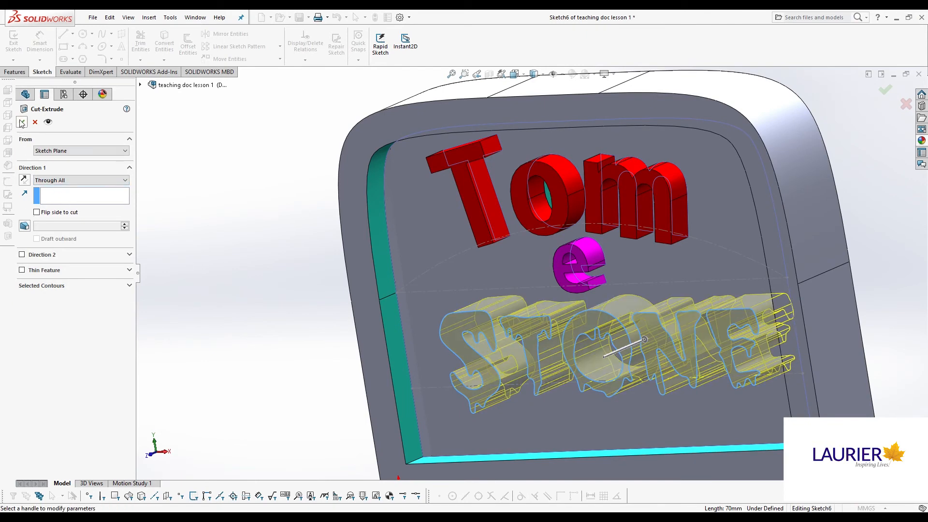
pyautogui.click(22, 122)
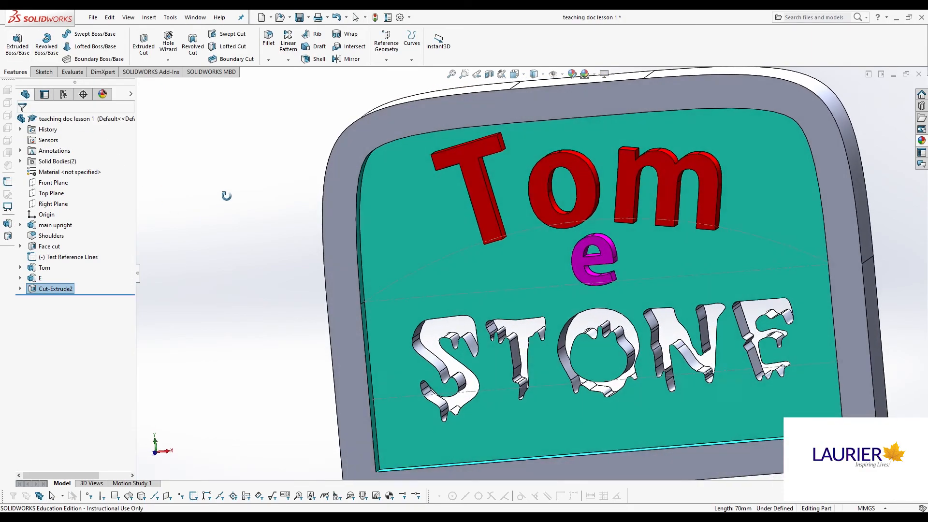
# - Change the STONE cut's end condition to Blind with a depth of 4.70 mm
pyautogui.moveTo(226, 196); pyautogui.dragTo(229, 204, button='middle')
pyautogui.click(515, 74)
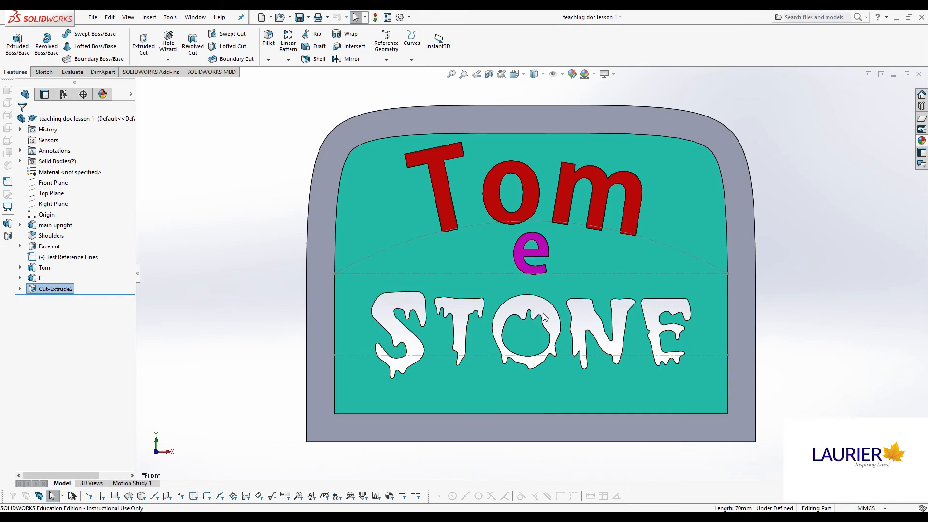
pyautogui.moveTo(520, 338); pyautogui.dragTo(541, 389, button='middle')
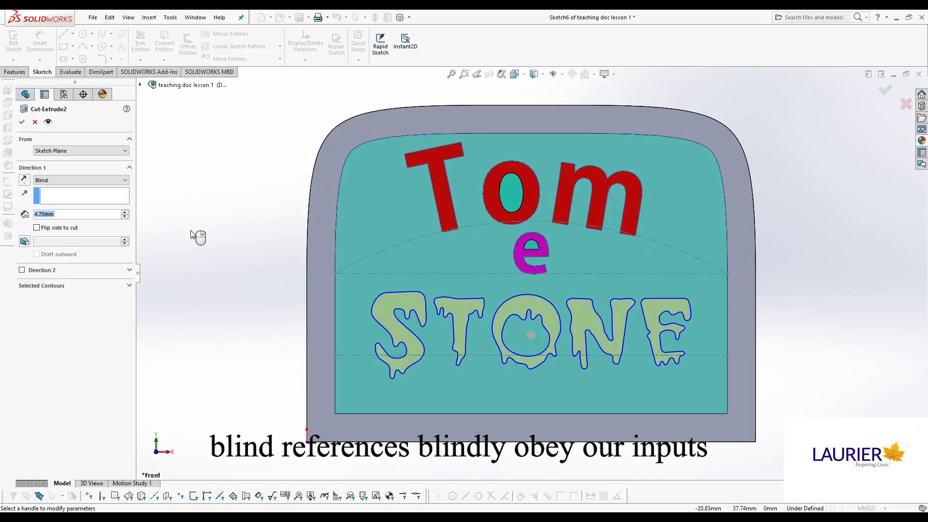
pyautogui.moveTo(191, 235); pyautogui.dragTo(232, 286, button='middle')
pyautogui.click(22, 123)
# - Select the STONE cut feature
pyautogui.moveTo(184, 218); pyautogui.dragTo(307, 214, button='middle')
pyautogui.click(47, 278)
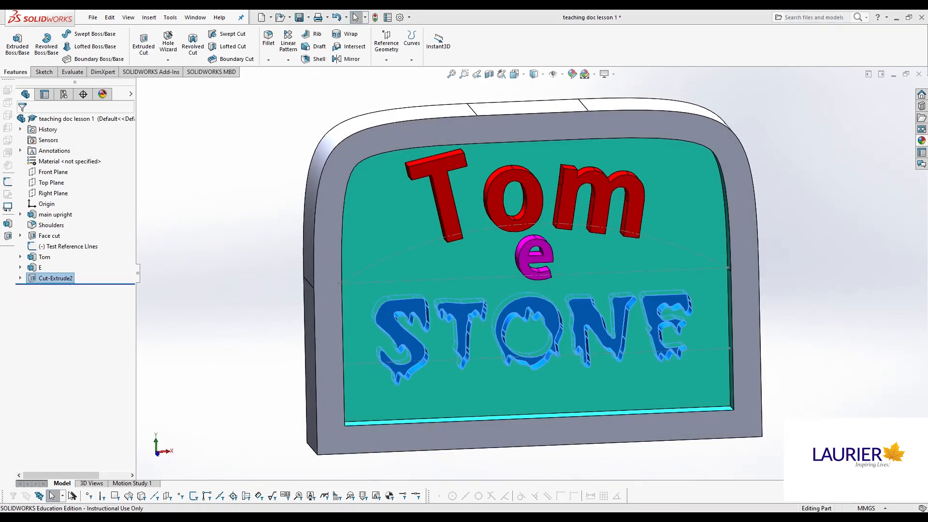